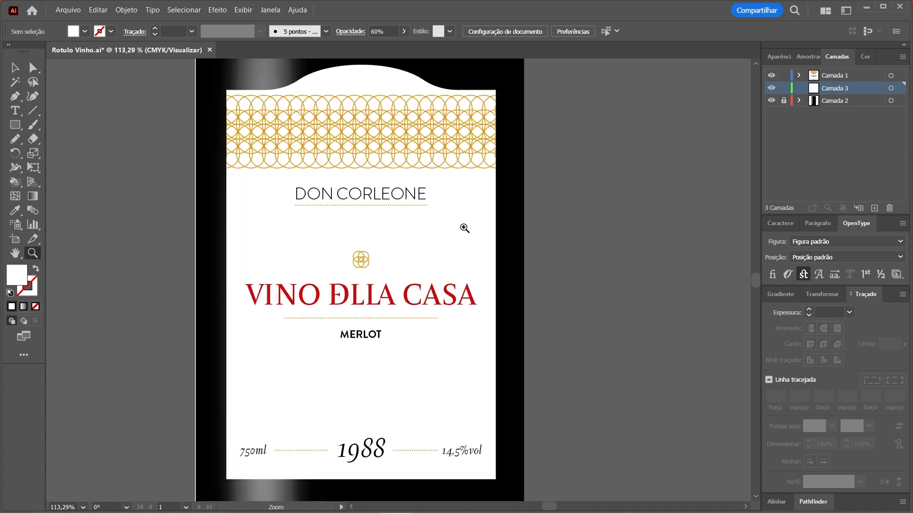
# Examine the finished wine label's pattern, texts and ornament, checking it with and without the bottle background layer Camada 2
pyautogui.moveTo(402, 224); pyautogui.dragTo(406, 214)
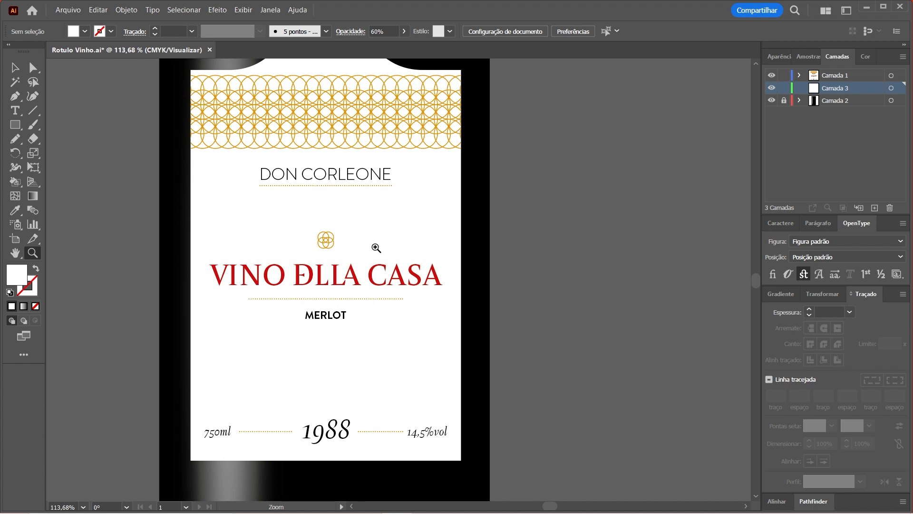
pyautogui.hotkey('ctrl', '-')
pyautogui.hotkey('ctrl', '-')
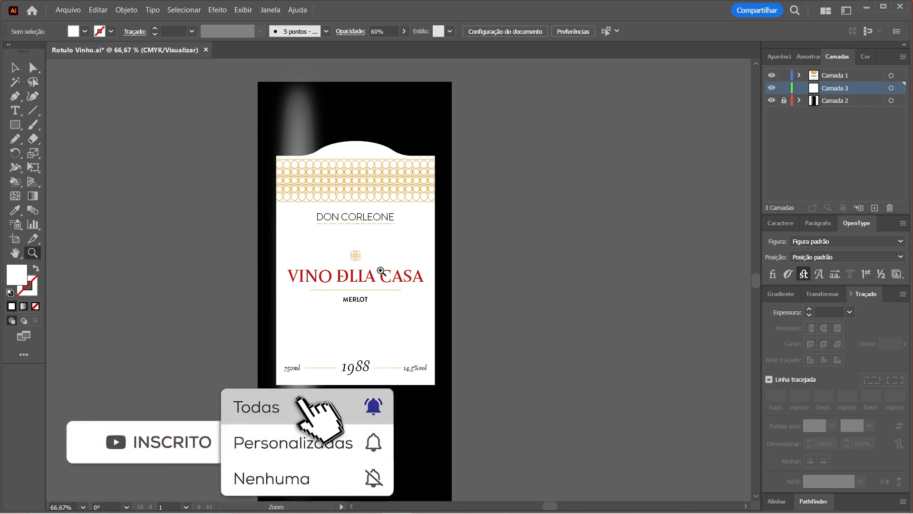
pyautogui.moveTo(380, 262); pyautogui.dragTo(433, 285)
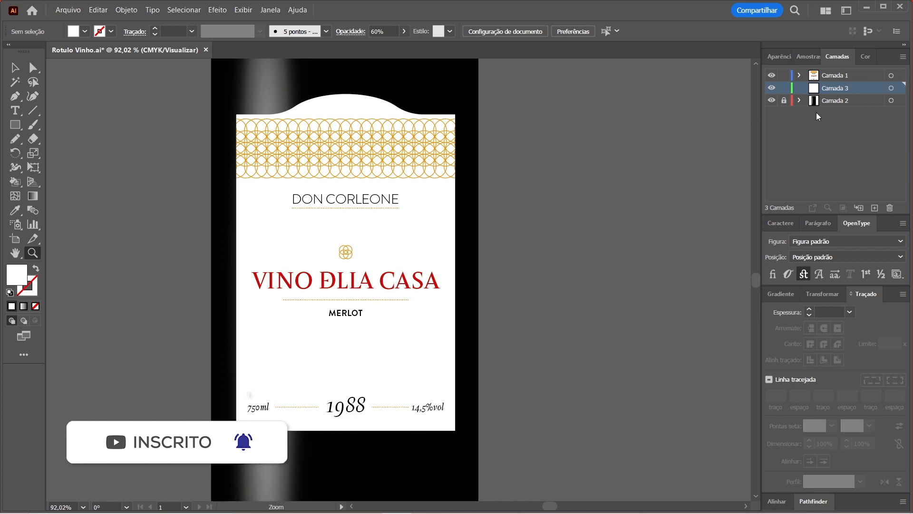
pyautogui.click(771, 102)
pyautogui.click(772, 102)
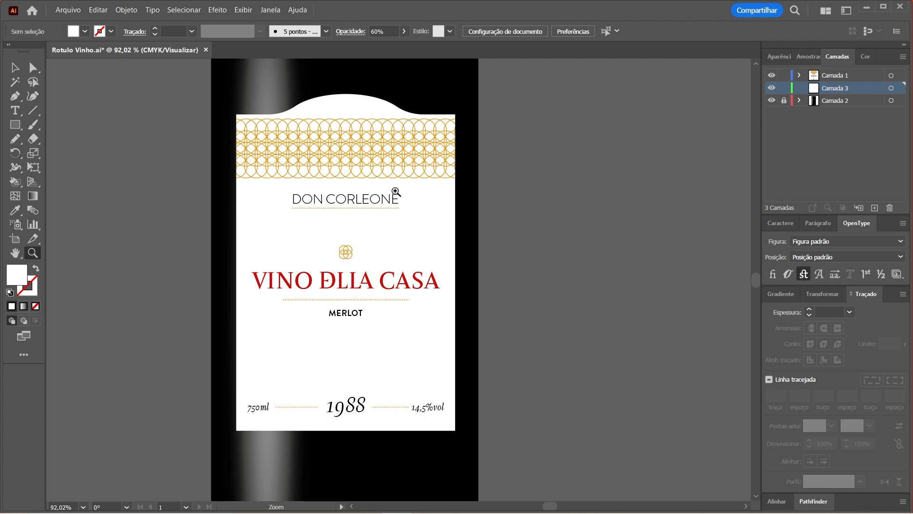
pyautogui.moveTo(413, 209)
pyautogui.mouseDown()
pyautogui.moveTo(459, 229)
pyautogui.moveTo(412, 212)
pyautogui.mouseUp()
pyautogui.click(15, 72)
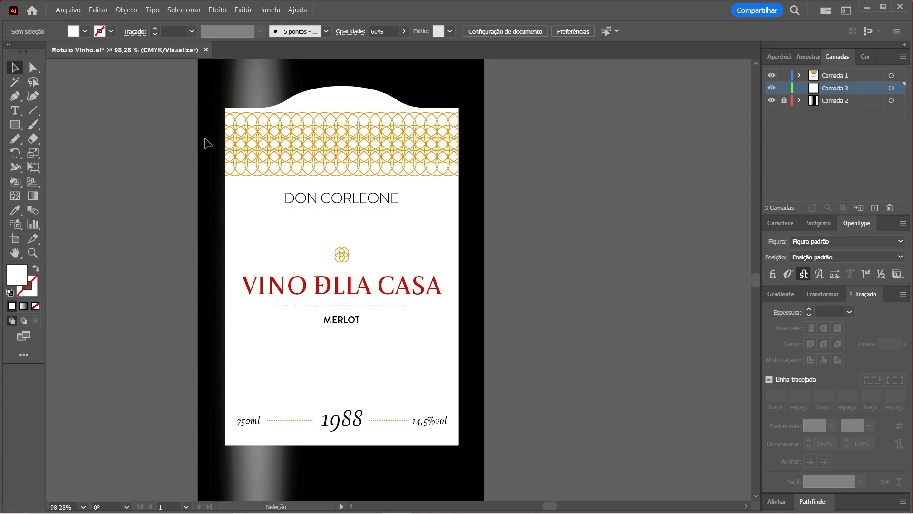
pyautogui.press('z')
pyautogui.moveTo(410, 149); pyautogui.dragTo(473, 204)
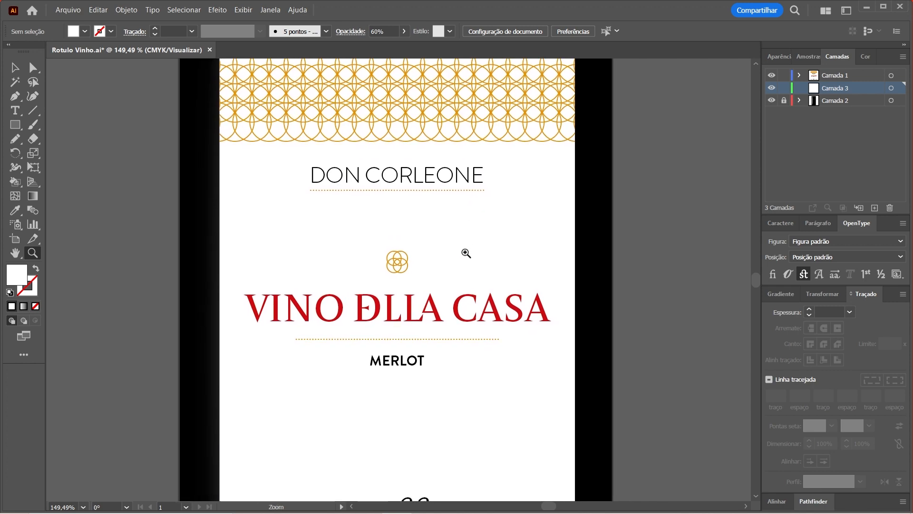
# Hide layer Camada 1 and draw a white portrait rectangle 9 cm wide over the bottle background on layer Camada 3
pyautogui.moveTo(465, 259); pyautogui.dragTo(447, 239)
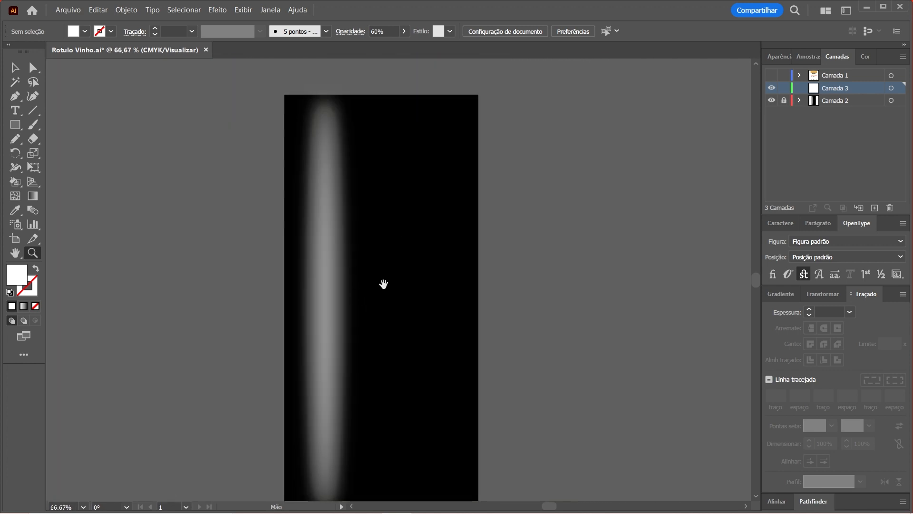
pyautogui.moveTo(383, 281); pyautogui.dragTo(385, 258)
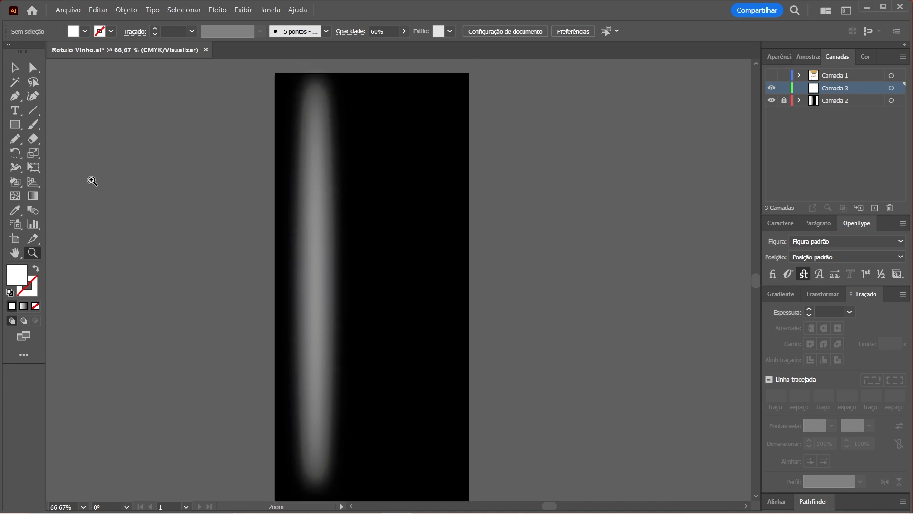
pyautogui.click(15, 127)
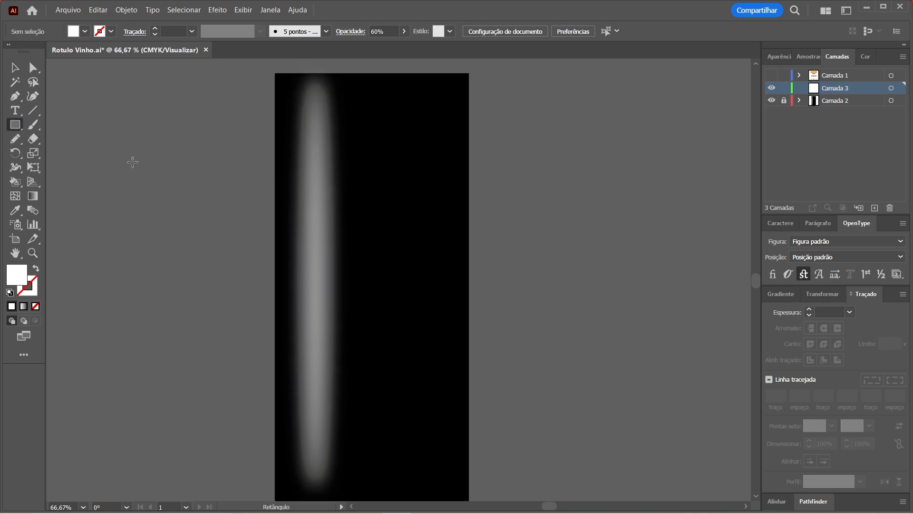
pyautogui.click(355, 206)
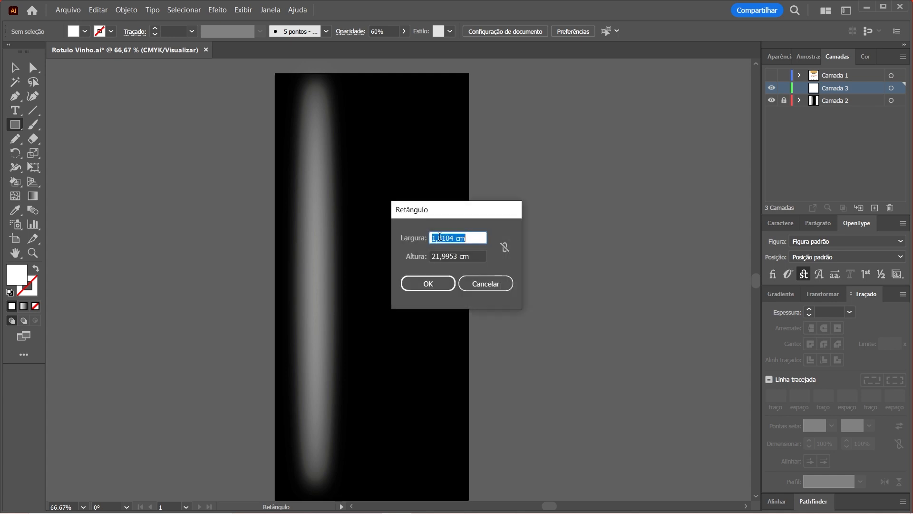
pyautogui.write('9')
pyautogui.press('Tab')
pyautogui.press('Return')
pyautogui.press('v')
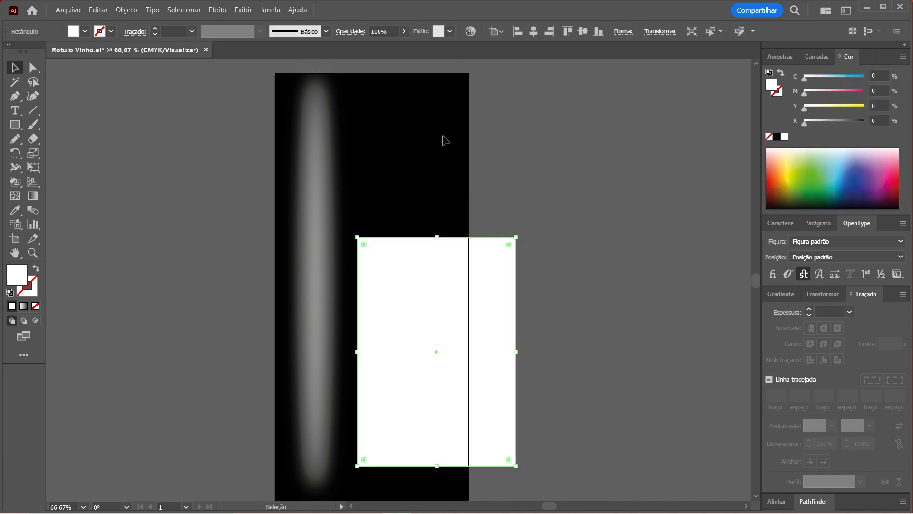
# Centre the white rectangle horizontally on the artboard and move it up to about the middle of the bottle
pyautogui.click(534, 31)
pyautogui.moveTo(398, 292); pyautogui.dragTo(398, 236)
pyautogui.press('z')
pyautogui.moveTo(369, 201); pyautogui.dragTo(400, 214)
pyautogui.scroll(-1, 401, 214)
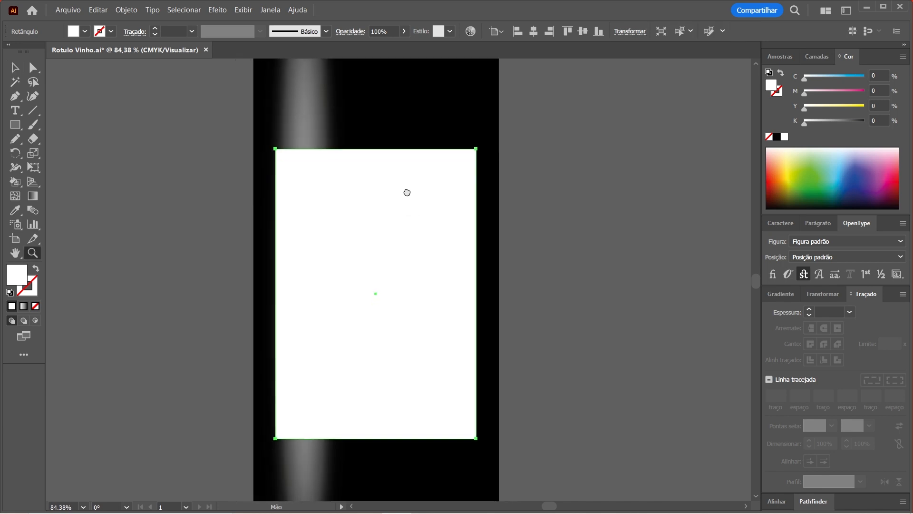
# Draw a wide, flat white ellipse about half the rectangle's width and centre it on the rectangle's top edge
pyautogui.moveTo(387, 157); pyautogui.dragTo(428, 220)
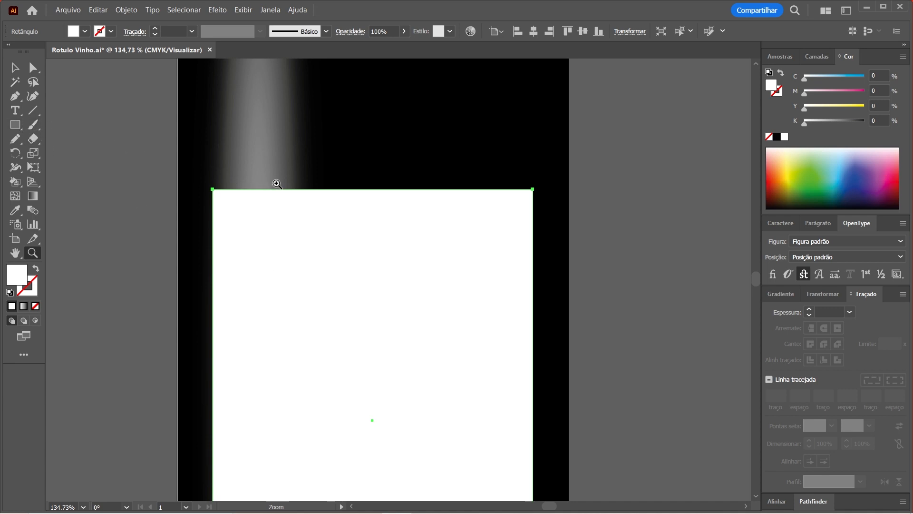
pyautogui.press('l')
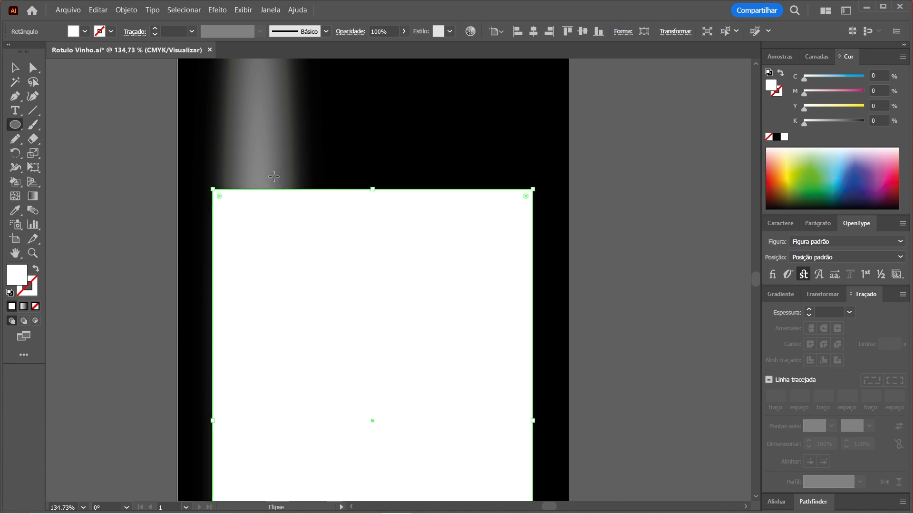
pyautogui.moveTo(269, 173); pyautogui.dragTo(442, 221)
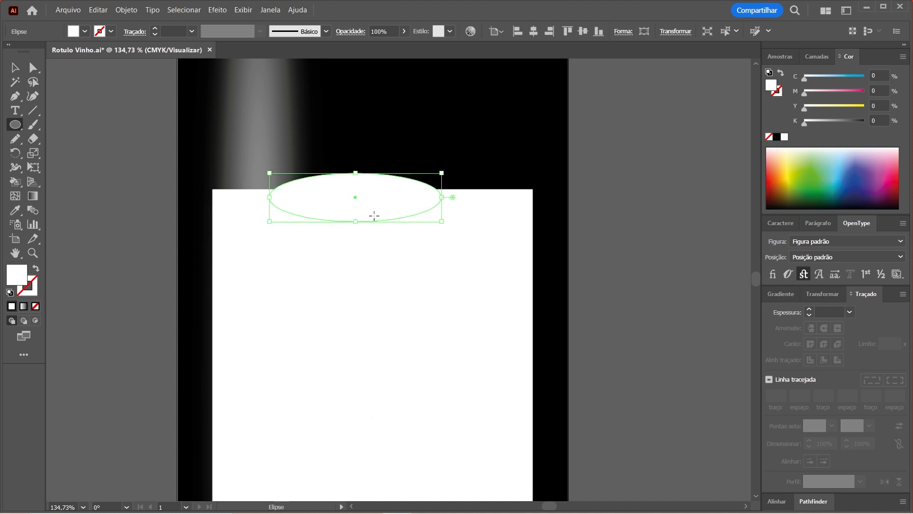
pyautogui.press('v')
pyautogui.moveTo(375, 206); pyautogui.dragTo(391, 198)
# Unite the ellipse and the rectangle into a single label shape with the Pathfinder
pyautogui.moveTo(378, 286); pyautogui.dragTo(433, 137)
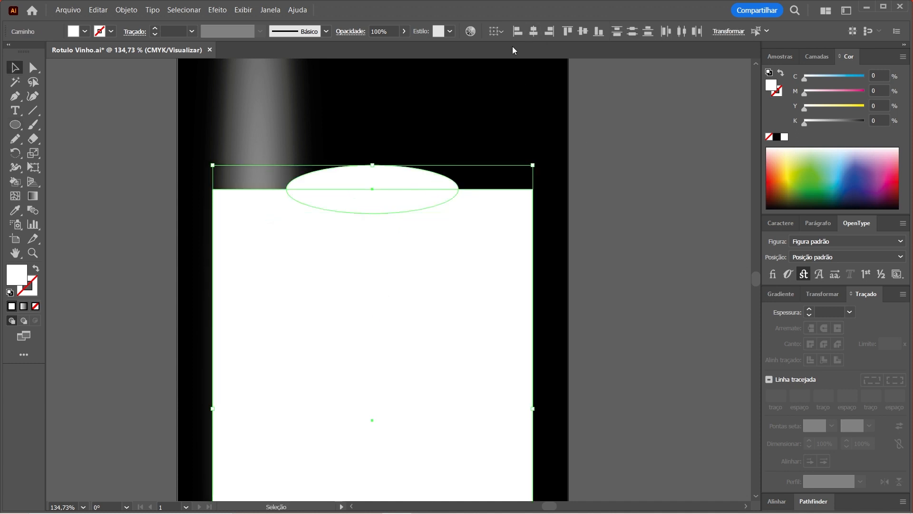
pyautogui.click(500, 184)
pyautogui.moveTo(405, 176); pyautogui.dragTo(403, 175)
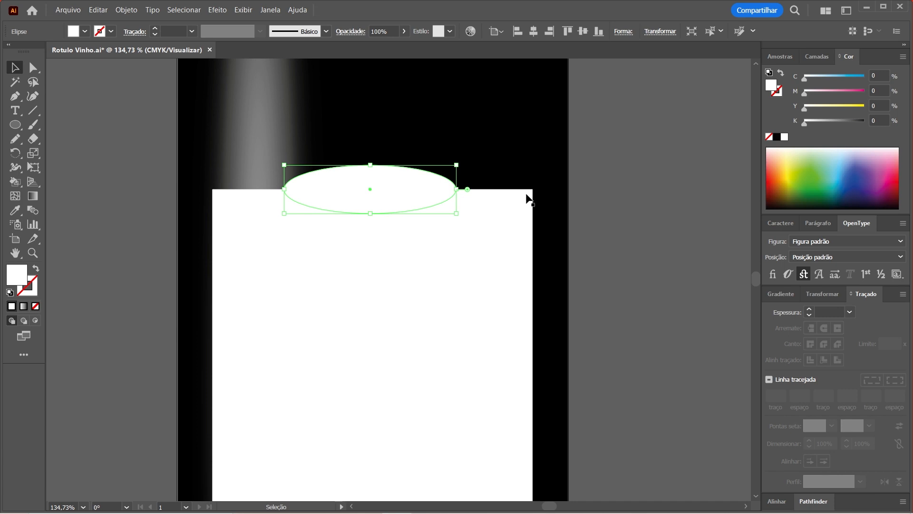
pyautogui.keyDown('shift'); pyautogui.click(356, 275); pyautogui.keyUp('shift')
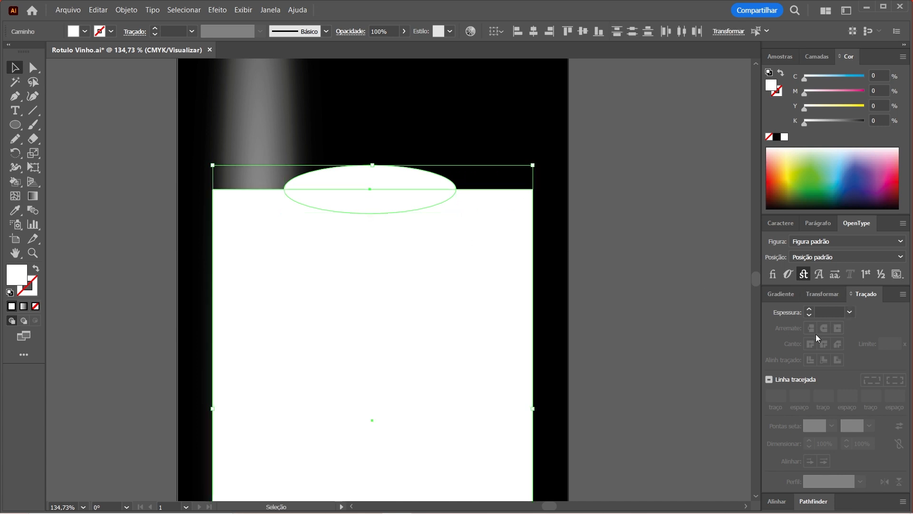
pyautogui.moveTo(814, 502); pyautogui.dragTo(623, 164)
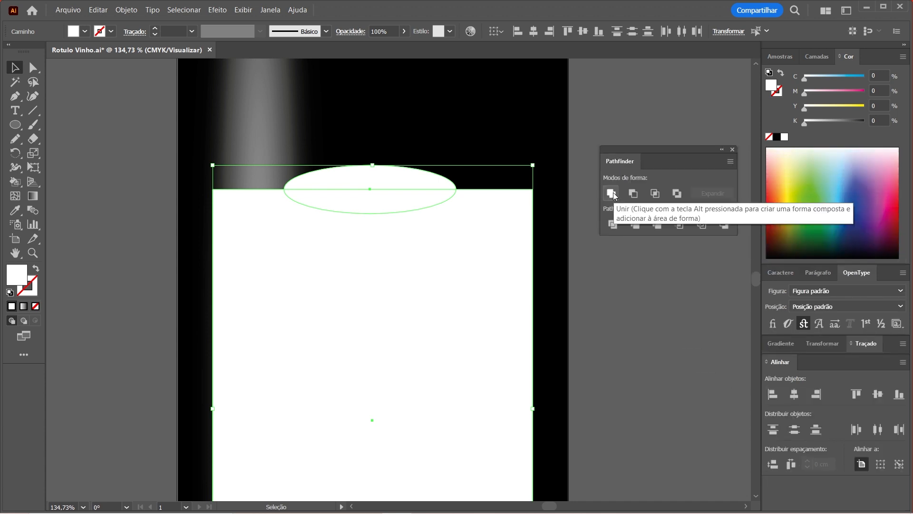
pyautogui.click(615, 193)
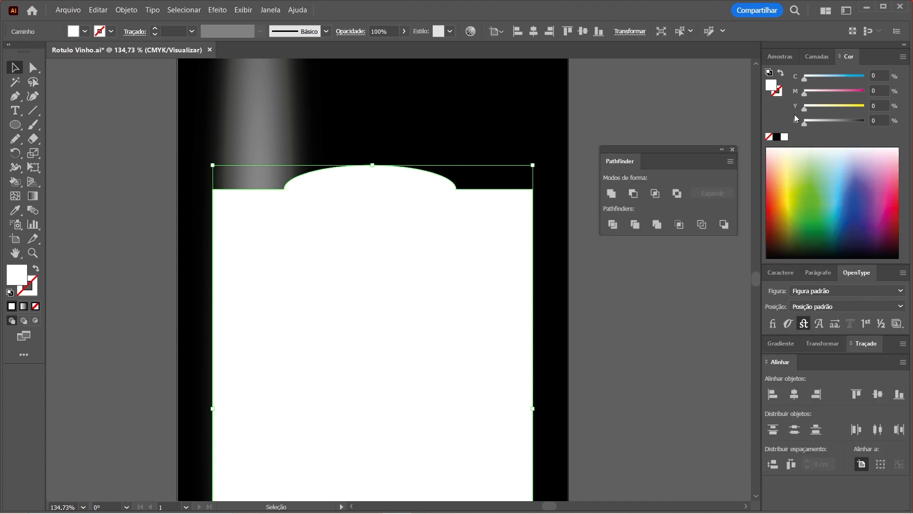
# Round the two inner corners where the arch meets the label's top edge into smooth curves
pyautogui.click(816, 57)
pyautogui.press('a')
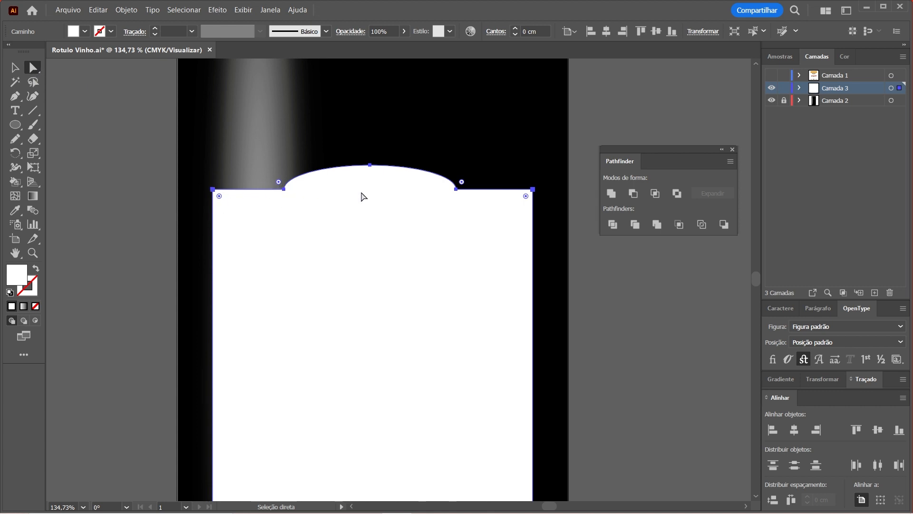
pyautogui.click(284, 189)
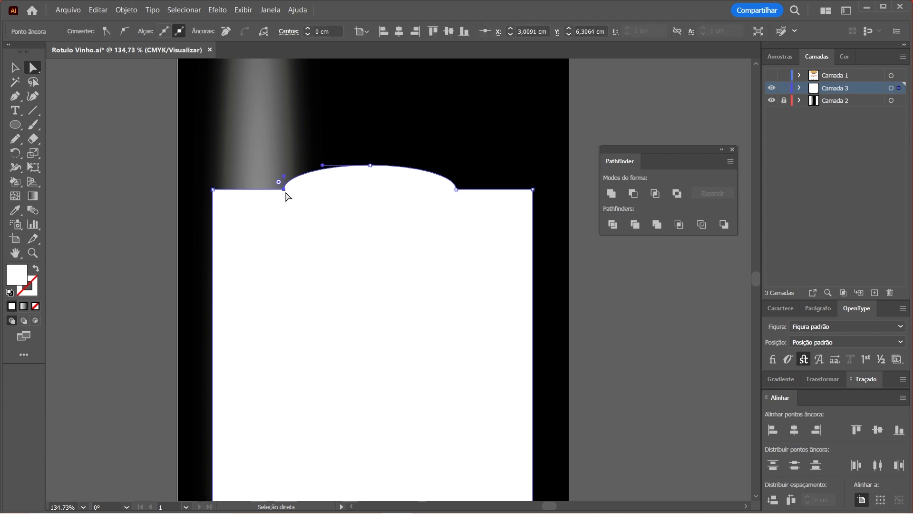
pyautogui.keyDown('shift'); pyautogui.click(456, 191); pyautogui.keyUp('shift')
pyautogui.moveTo(462, 183); pyautogui.dragTo(477, 152)
pyautogui.click(106, 196)
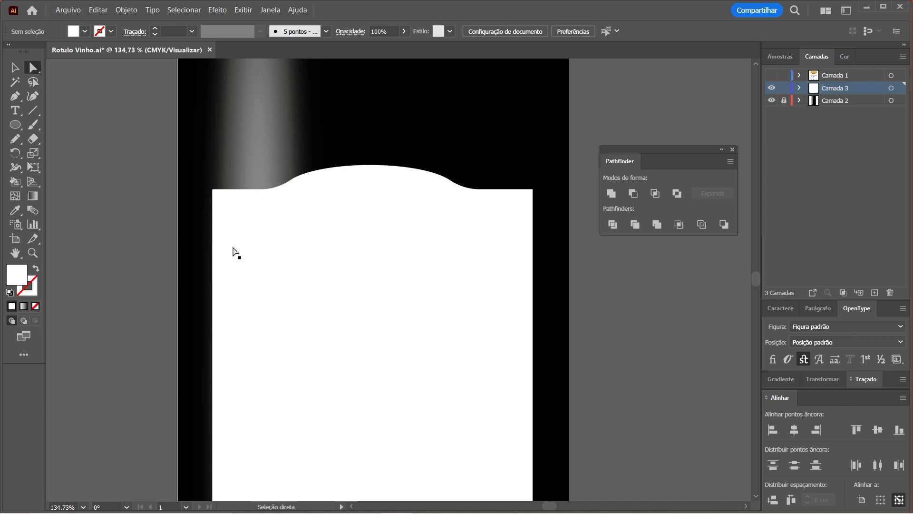
# Raise the anchor point at the peak of the label's arch to Y 5,4485 cm, then deselect the shape
pyautogui.click(365, 179)
pyautogui.click(373, 167)
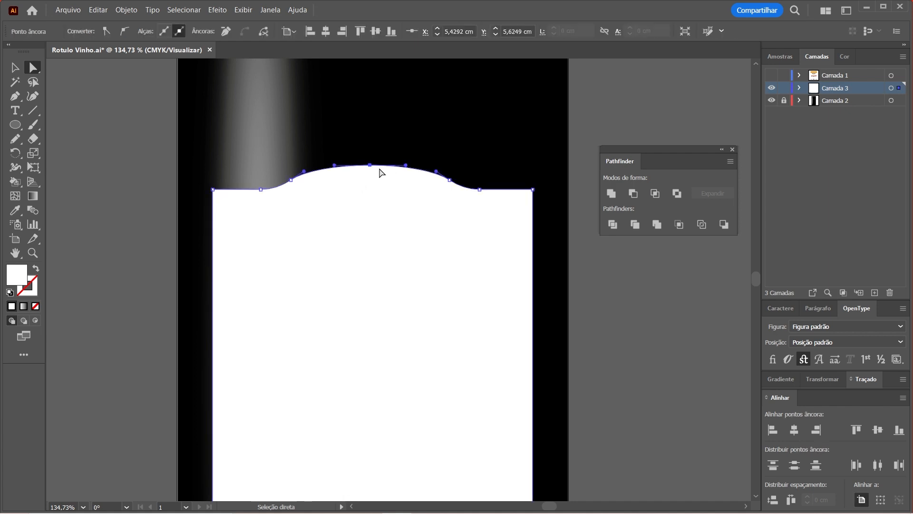
pyautogui.press('Up')
pyautogui.press('Up')
pyautogui.press('Up')
pyautogui.press('Up')
pyautogui.press('Up')
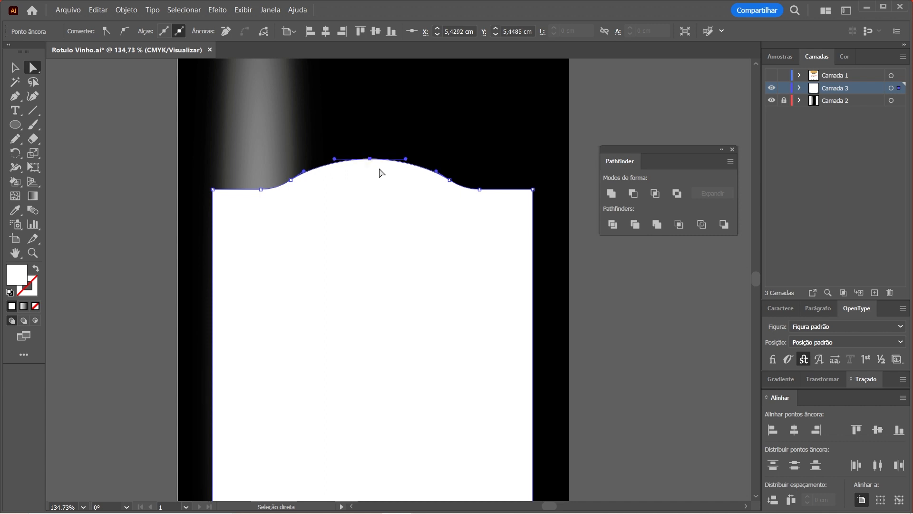
pyautogui.click(296, 208)
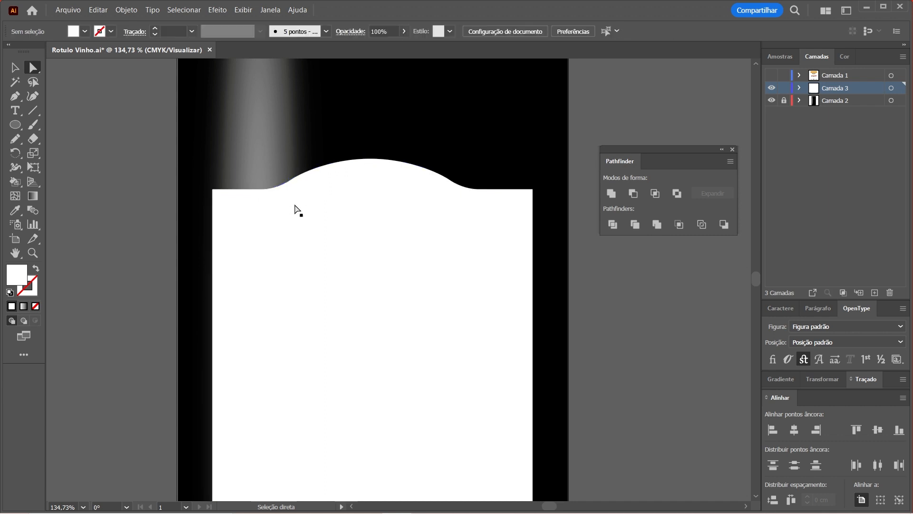
pyautogui.click(405, 181)
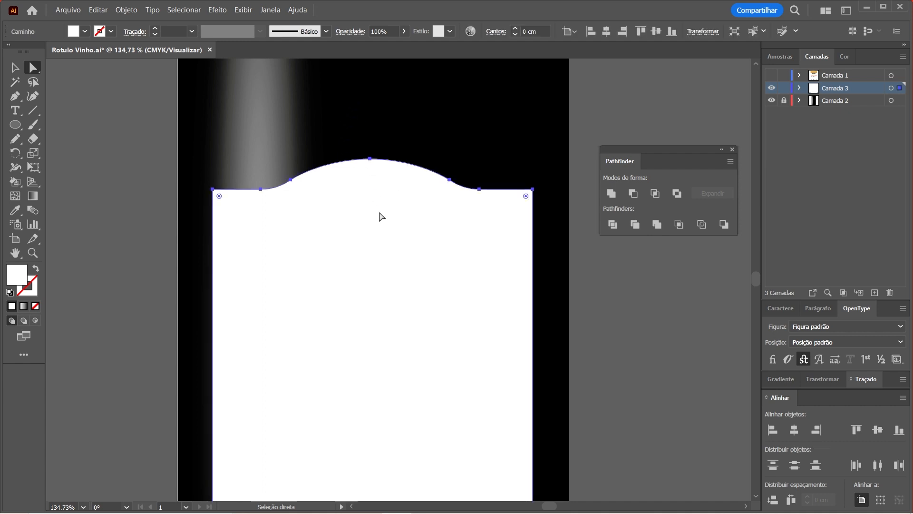
pyautogui.click(146, 193)
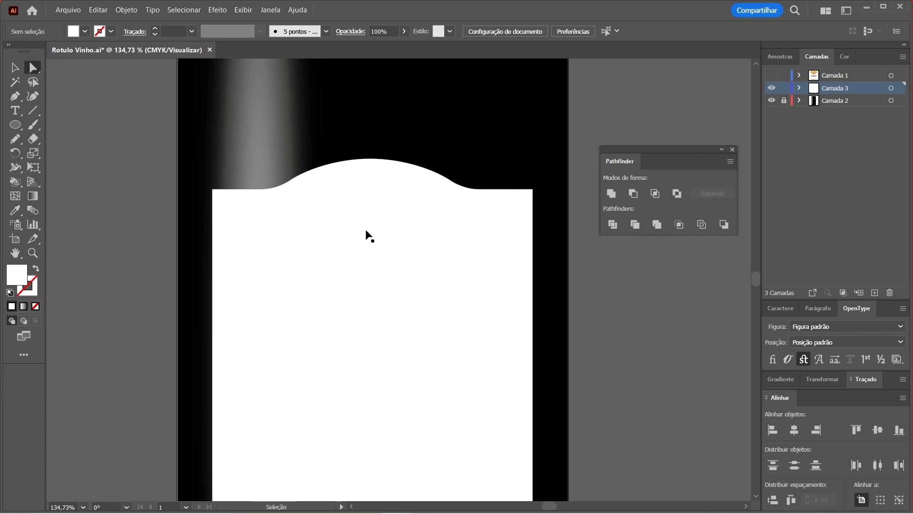
# Try to cut concave notches in the label's two bottom corners by subtracting a circle centred near each corner
pyautogui.hotkey('ctrl', '0')
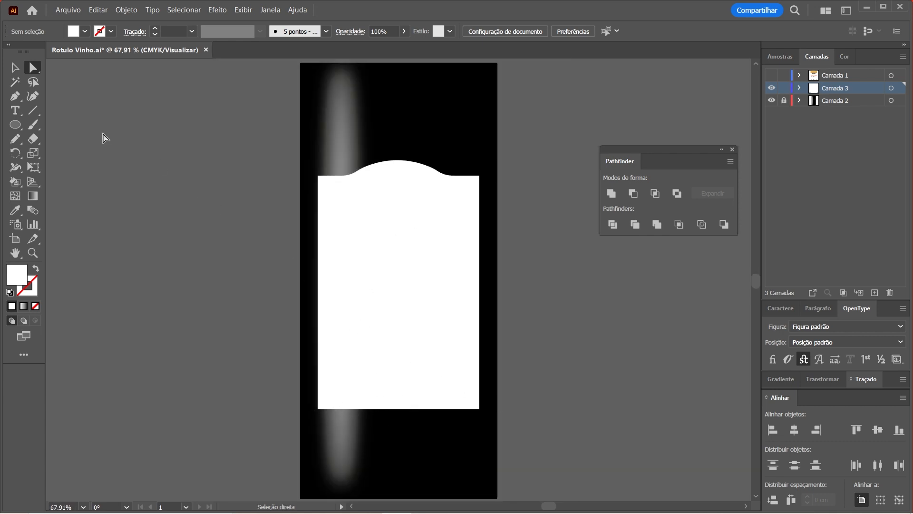
pyautogui.click(15, 68)
pyautogui.press('z')
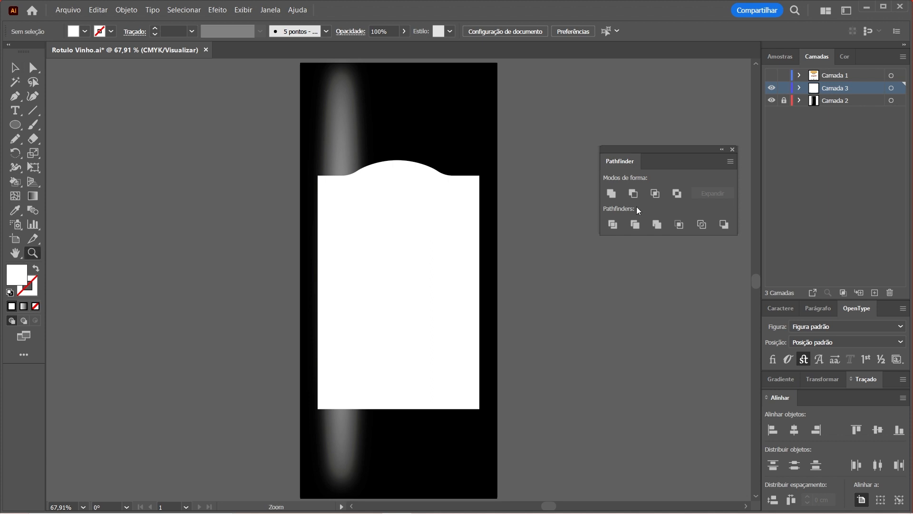
pyautogui.press('l')
pyautogui.moveTo(477, 407)
pyautogui.mouseDown()
pyautogui.moveTo(497, 426)
pyautogui.moveTo(330, 400)
pyautogui.moveTo(310, 423)
pyautogui.moveTo(332, 424)
pyautogui.mouseUp()
pyautogui.press('v')
pyautogui.keyDown('shift'); pyautogui.click(481, 413); pyautogui.keyUp('shift')
pyautogui.keyDown('shift'); pyautogui.click(443, 347); pyautogui.keyUp('shift')
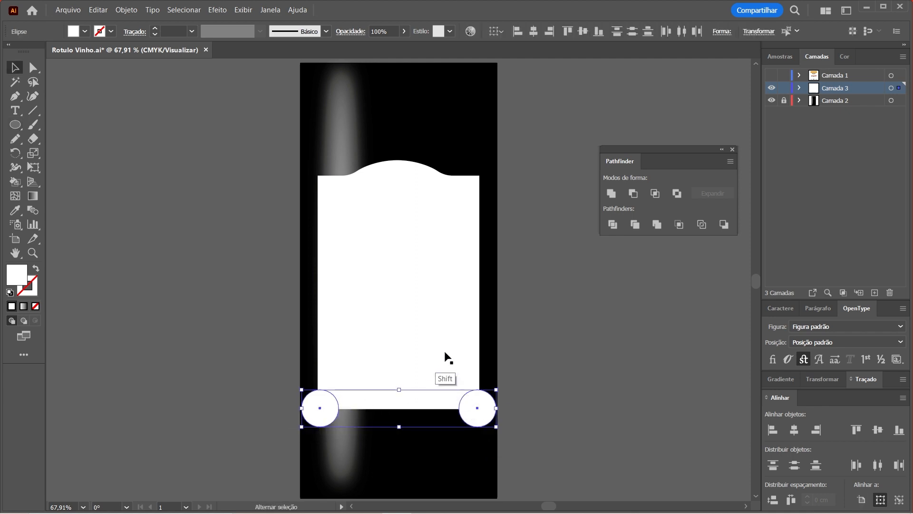
pyautogui.click(633, 193)
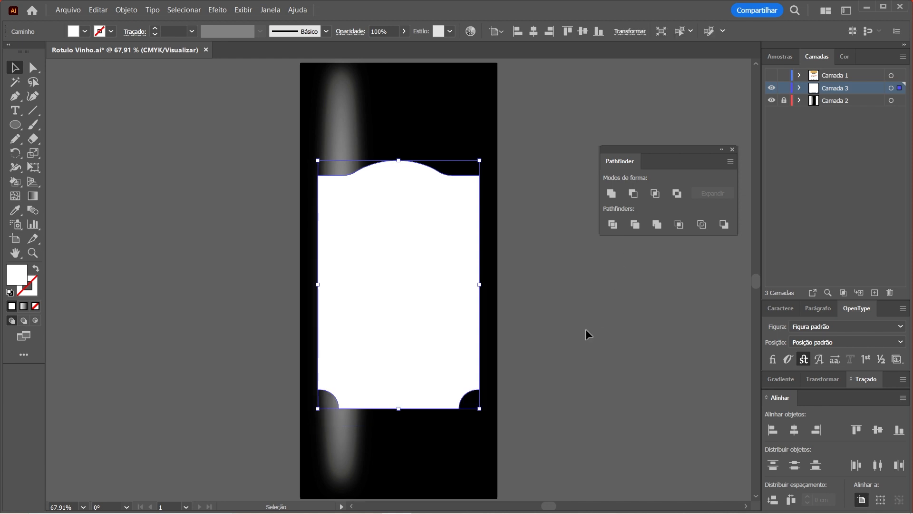
# Undo the corner cut-outs and the circles at the bottom of the label
pyautogui.click(571, 412)
pyautogui.hotkey('ctrl', 'z')
pyautogui.hotkey('ctrl', 'z')
pyautogui.hotkey('ctrl', 'z')
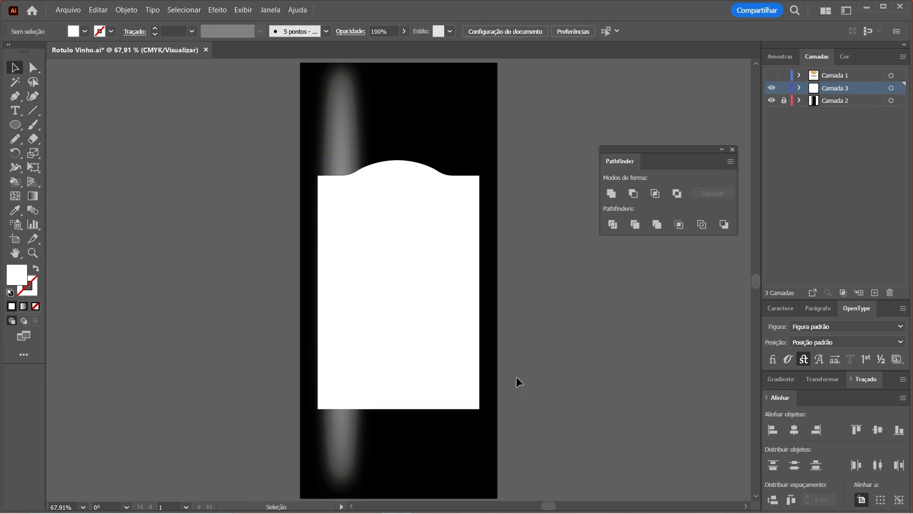
# Hide the plain label shape on layer Camada 3 and show the finished design on layer Camada 1
pyautogui.press('z')
pyautogui.moveTo(432, 304); pyautogui.dragTo(457, 308)
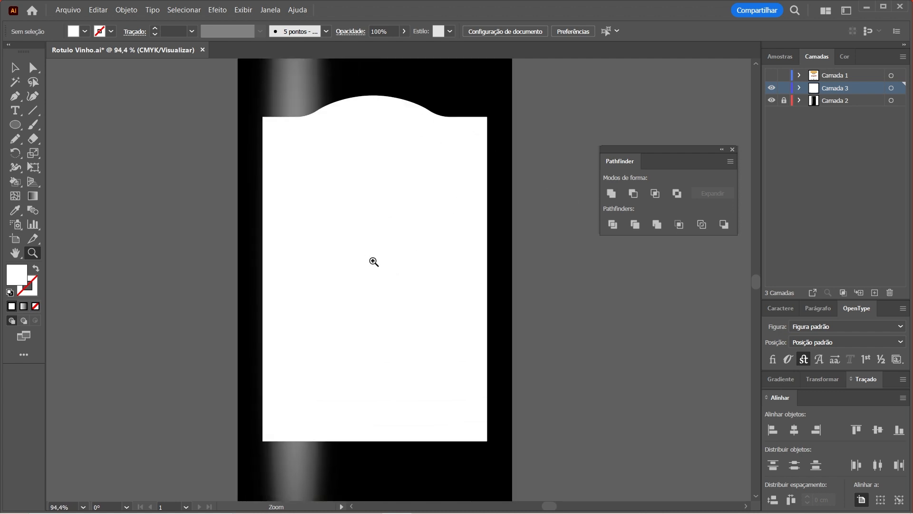
pyautogui.click(15, 67)
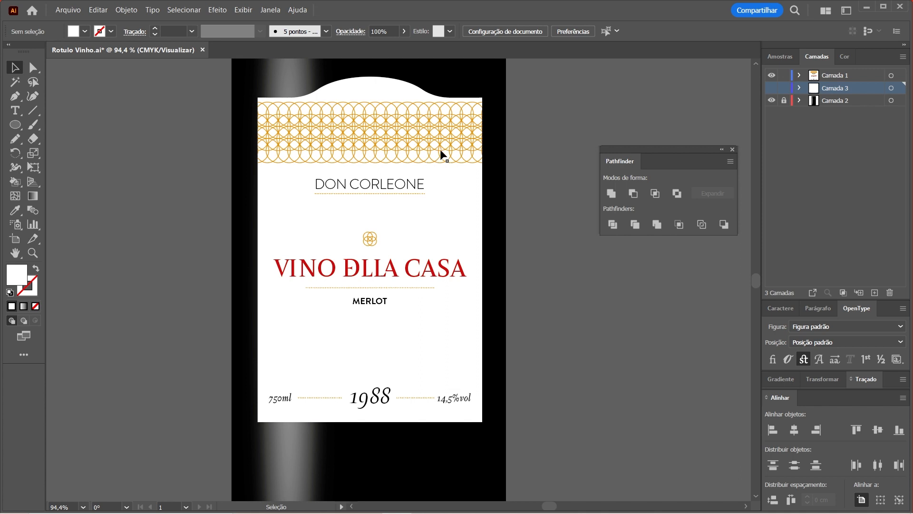
# Inspect the size and stroke settings of a single circle in the finished design's gold pattern
pyautogui.press('z')
pyautogui.moveTo(414, 136); pyautogui.dragTo(387, 157)
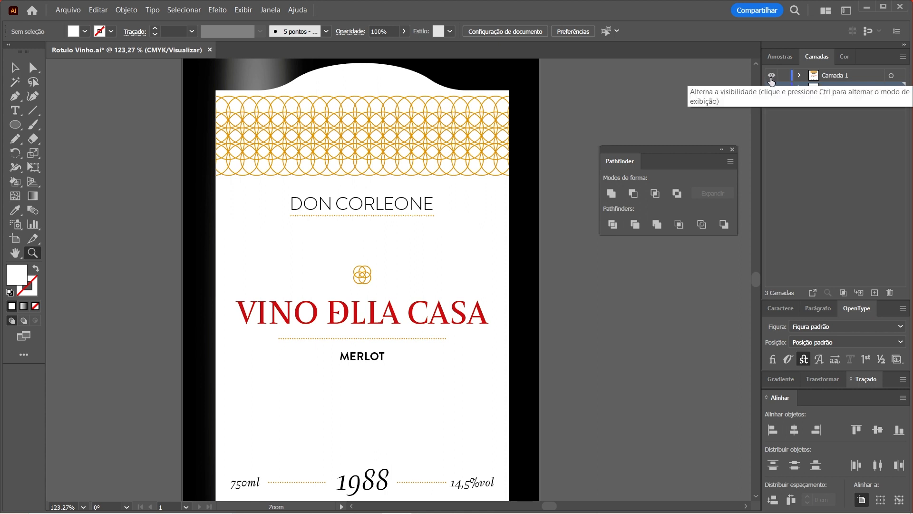
pyautogui.click(33, 70)
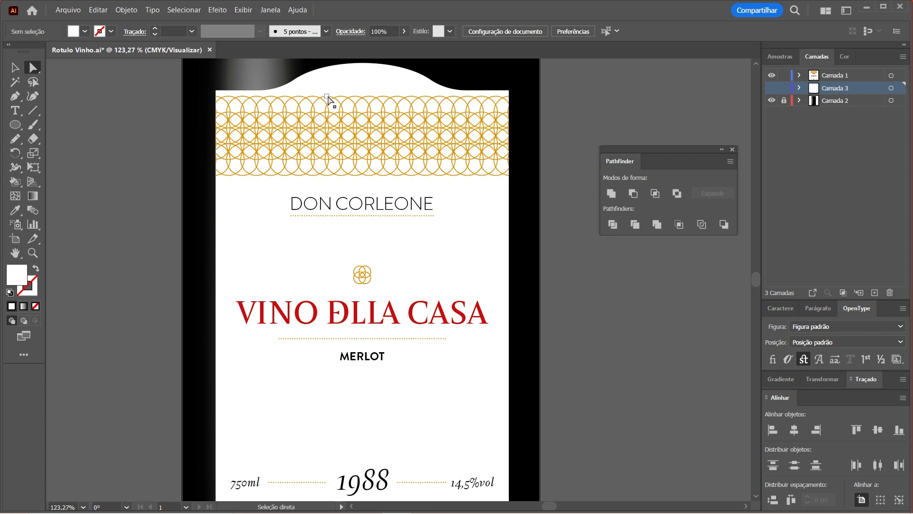
pyautogui.click(327, 96)
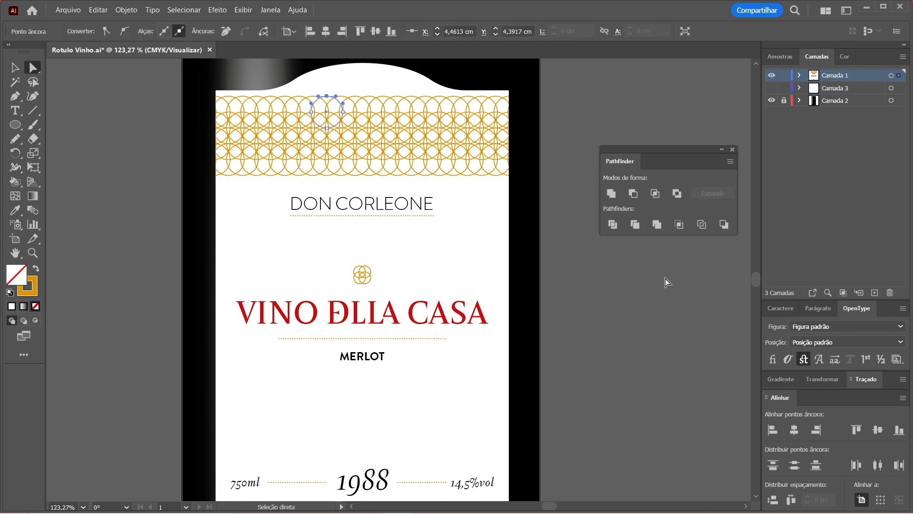
pyautogui.moveTo(866, 379); pyautogui.dragTo(598, 259)
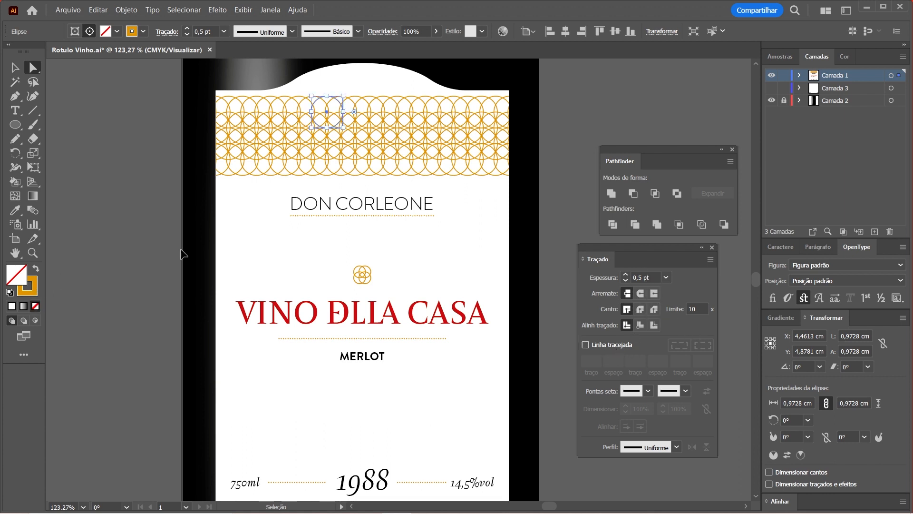
# Hide the finished design on Camada 1, show and lock Camada 3, and add a new layer directly above it
pyautogui.click(771, 76)
pyautogui.click(771, 88)
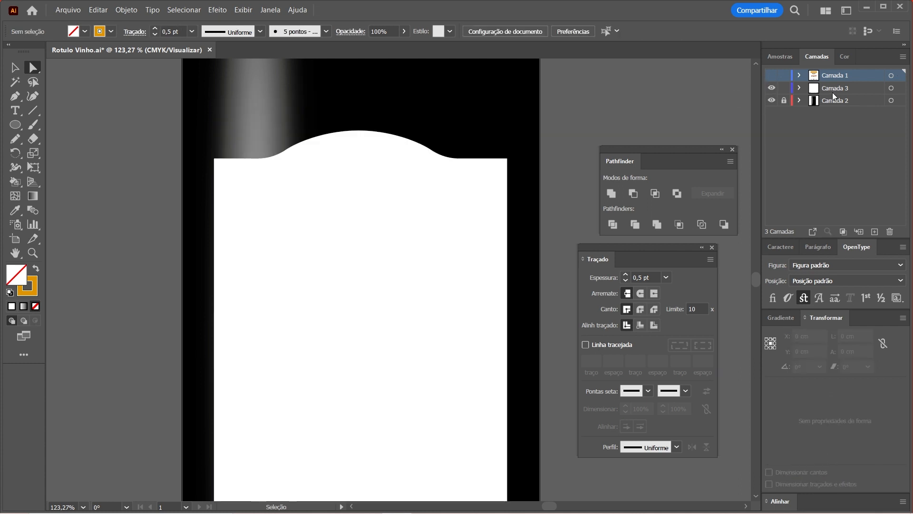
pyautogui.click(833, 93)
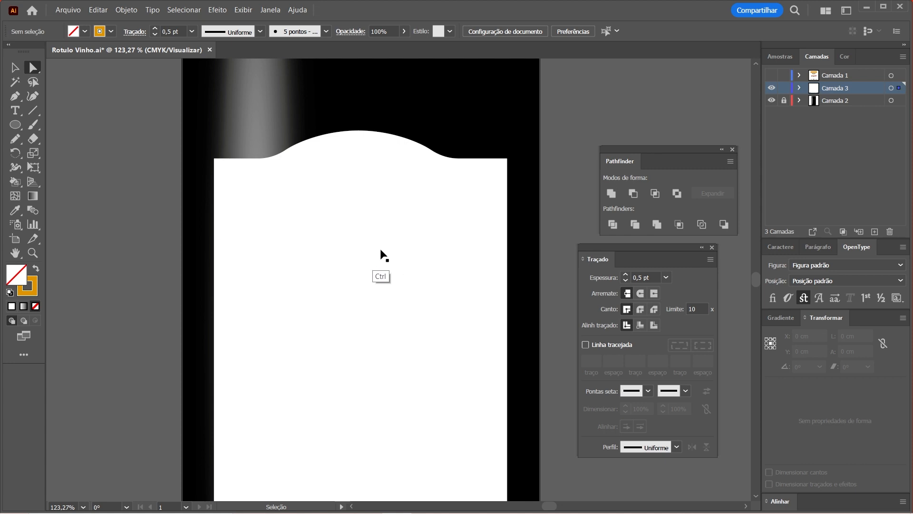
pyautogui.keyDown('ctrl'); pyautogui.click(386, 268); pyautogui.keyUp('ctrl')
pyautogui.press('l')
pyautogui.moveTo(150, 217); pyautogui.dragTo(174, 228)
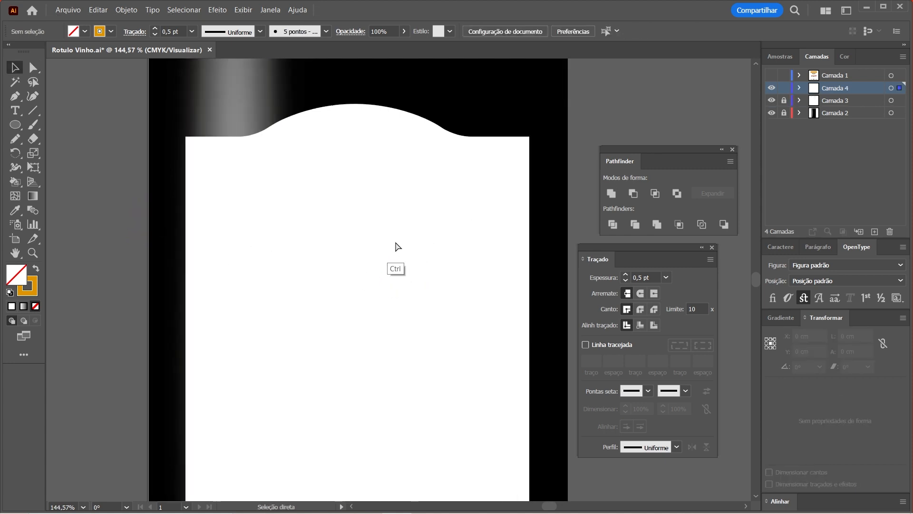
# Place a 0,9728 cm circle with a 0,5 pt gold outline centred on the label's left edge, and copy it one radius to the right
pyautogui.keyDown('ctrl'); pyautogui.click(399, 282); pyautogui.keyUp('ctrl')
pyautogui.moveTo(399, 281); pyautogui.dragTo(195, 176)
pyautogui.moveTo(186, 172); pyautogui.dragTo(205, 177)
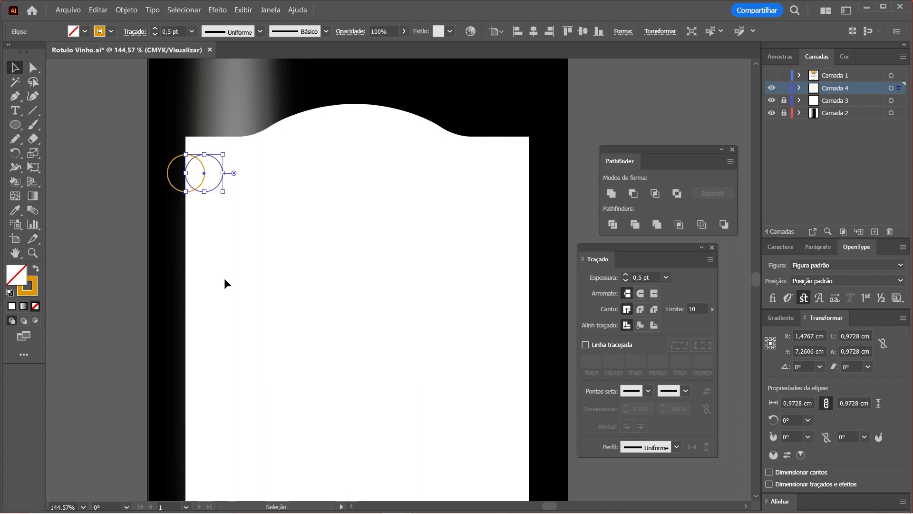
# Repeat the circle copy until the overlapping row extends past the label's right edge
pyautogui.hotkey('ctrl', 'd')
pyautogui.hotkey('ctrl', 'd')
pyautogui.hotkey('ctrl', 'd')
pyautogui.hotkey('ctrl', 'd')
pyautogui.hotkey('ctrl', 'd')
pyautogui.hotkey('ctrl', 'd')
pyautogui.hotkey('ctrl', 'd')
pyautogui.hotkey('ctrl', 'd')
pyautogui.hotkey('ctrl', 'd')
pyautogui.hotkey('ctrl', 'd')
pyautogui.hotkey('ctrl', 'd')
pyautogui.hotkey('ctrl', 'd')
pyautogui.hotkey('ctrl', 'd')
pyautogui.hotkey('ctrl', 'd')
pyautogui.hotkey('ctrl', 'd')
pyautogui.hotkey('ctrl', 'd')
pyautogui.hotkey('ctrl', 'd')
pyautogui.hotkey('ctrl', 'd')
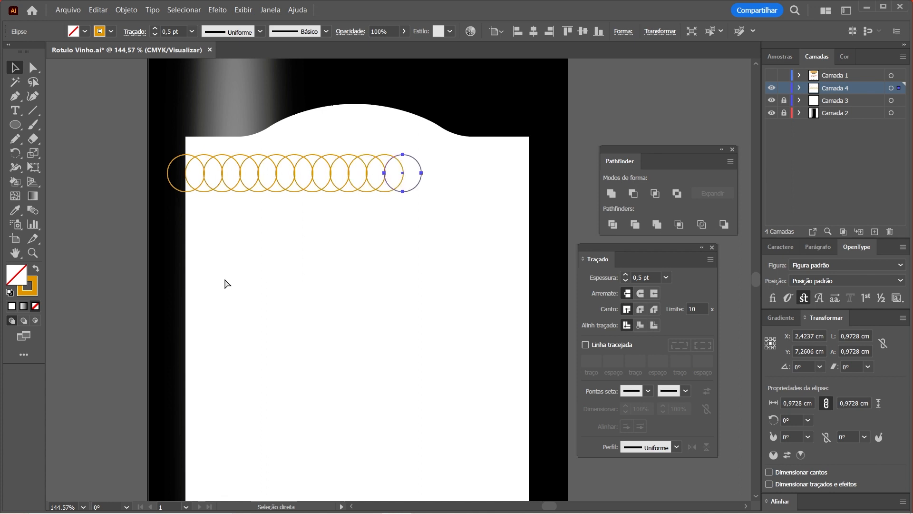
pyautogui.hotkey('ctrl', 'd')
pyautogui.hotkey('ctrl', 'd')
# Select every circle in the row and group them
pyautogui.press('v')
pyautogui.moveTo(141, 153); pyautogui.dragTo(556, 191)
pyautogui.press('ctrl')
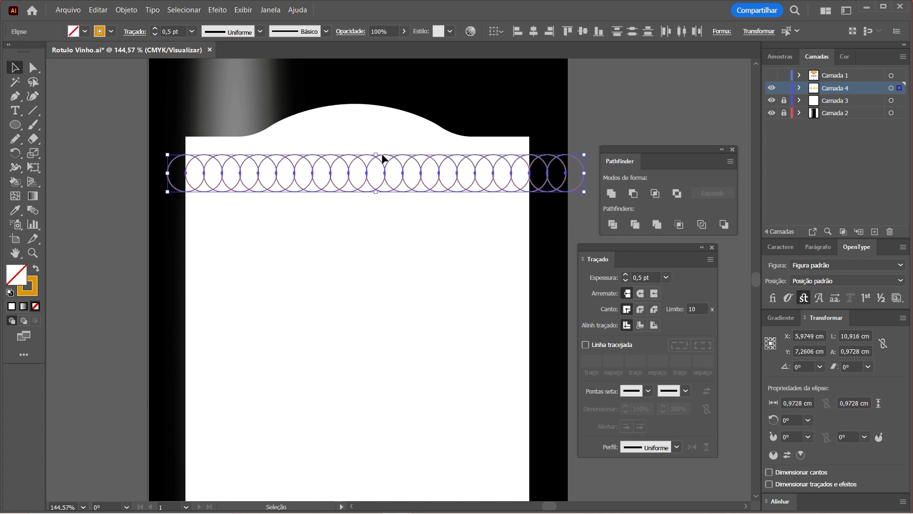
pyautogui.hotkey('ctrl', 'g')
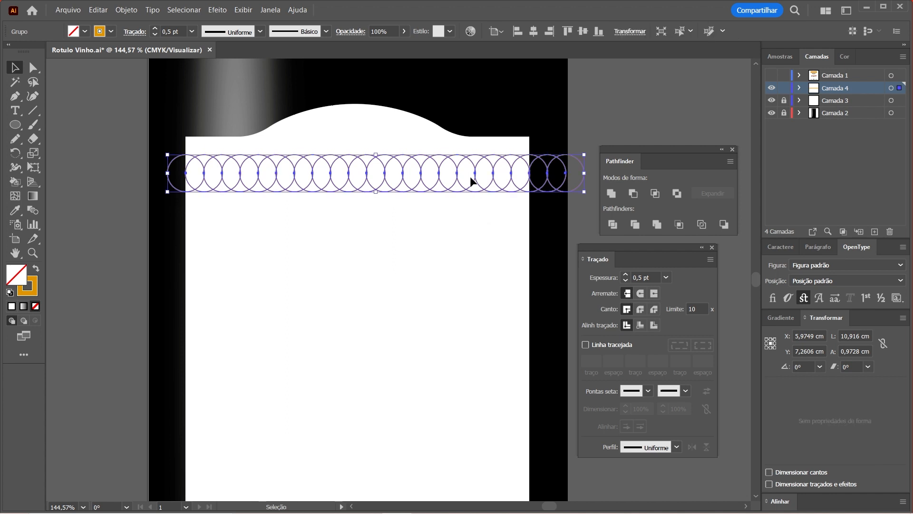
# Copy the grouped row down by one circle radius and repeat the copy to build four overlapping rows
pyautogui.moveTo(456, 177)
pyautogui.mouseDown()
pyautogui.moveTo(461, 204)
pyautogui.moveTo(461, 186)
pyautogui.moveTo(461, 195)
pyautogui.moveTo(469, 190)
pyautogui.mouseUp()
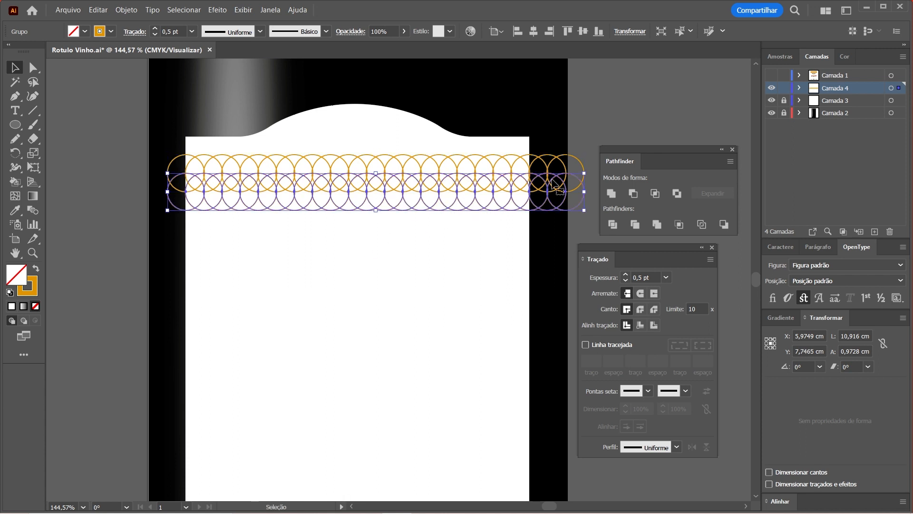
pyautogui.press('a')
pyautogui.hotkey('ctrl', 'd')
pyautogui.press('v')
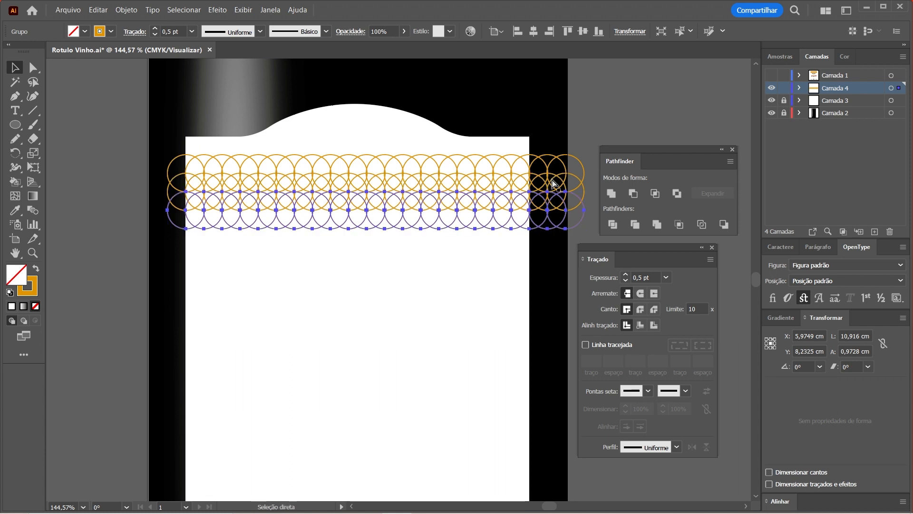
pyautogui.hotkey('ctrl', 'd')
pyautogui.click(95, 188)
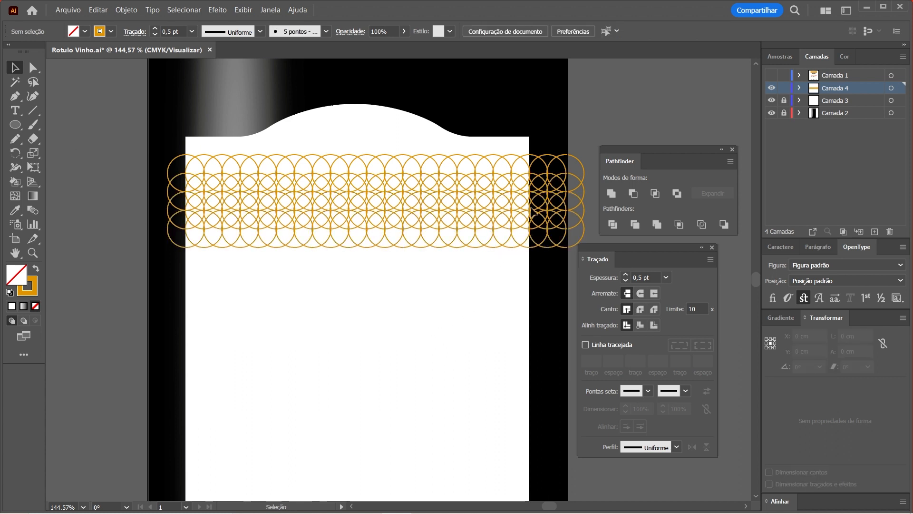
# Compare the new circle pattern with the finished pattern on layer Camada 1, leaving only the new one shown
pyautogui.click(771, 88)
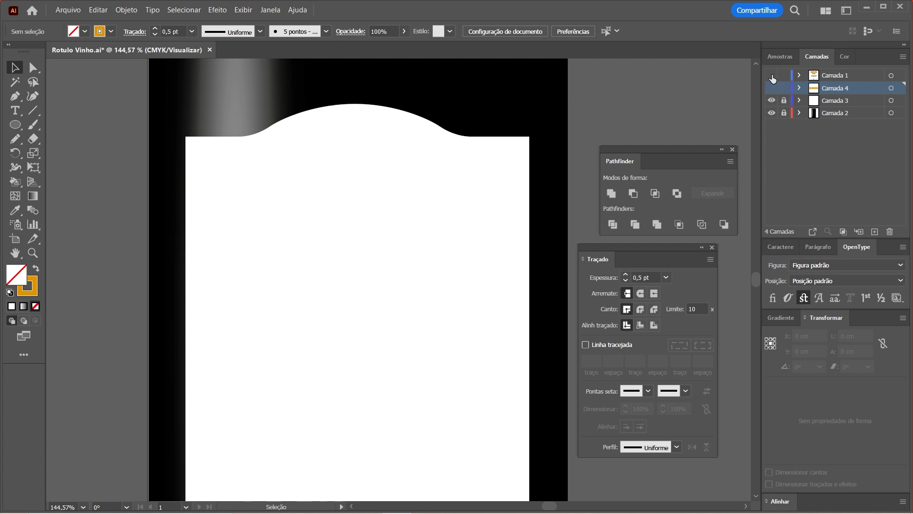
pyautogui.click(771, 76)
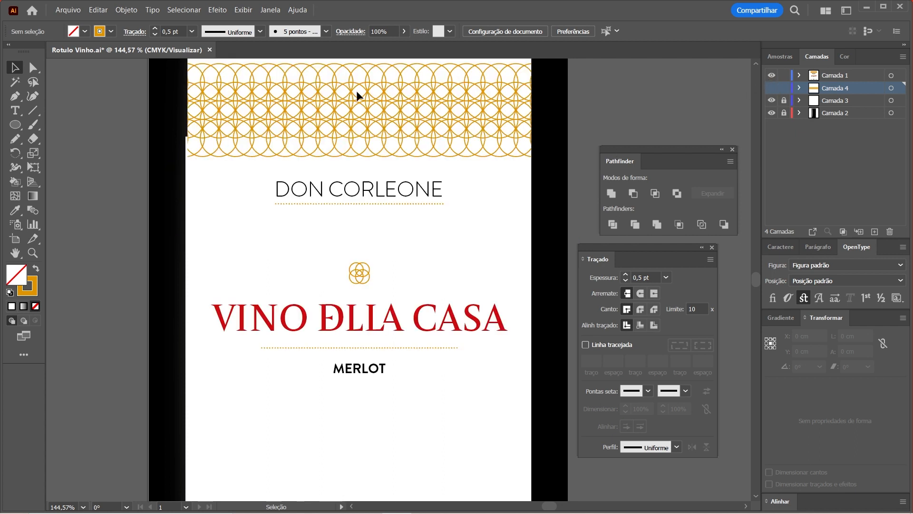
pyautogui.click(496, 85)
pyautogui.click(772, 88)
pyautogui.click(771, 75)
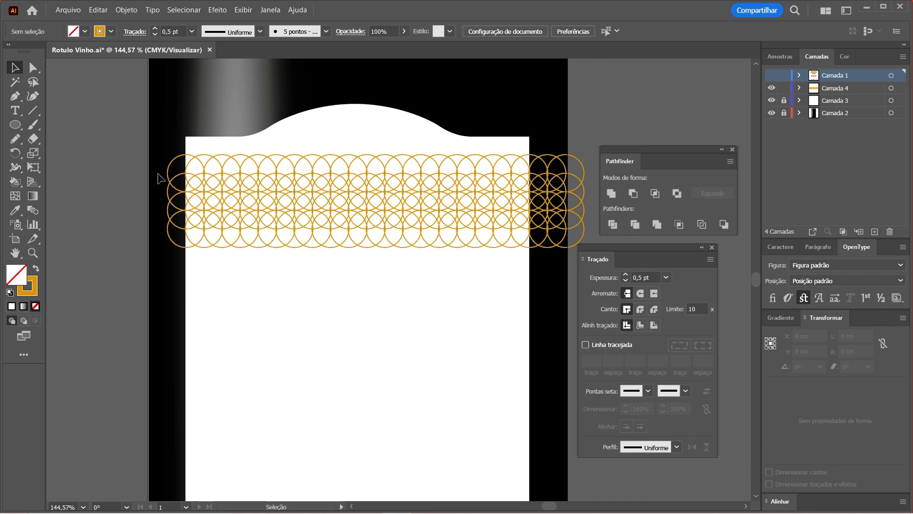
# Cut the four circle rows and paste them in place inside the label shape on Camada 3 using Draw Inside, returning to normal drawing mode
pyautogui.moveTo(133, 161); pyautogui.dragTo(576, 250)
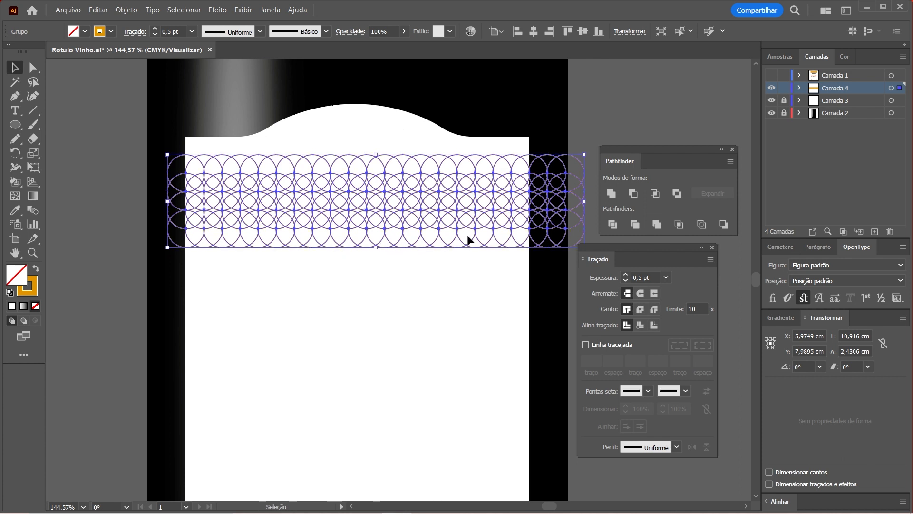
pyautogui.press('Delete')
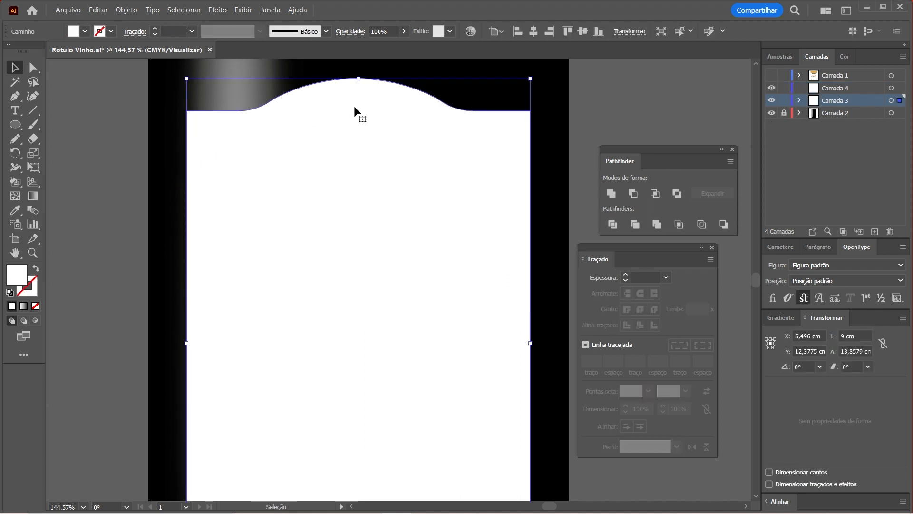
pyautogui.click(36, 320)
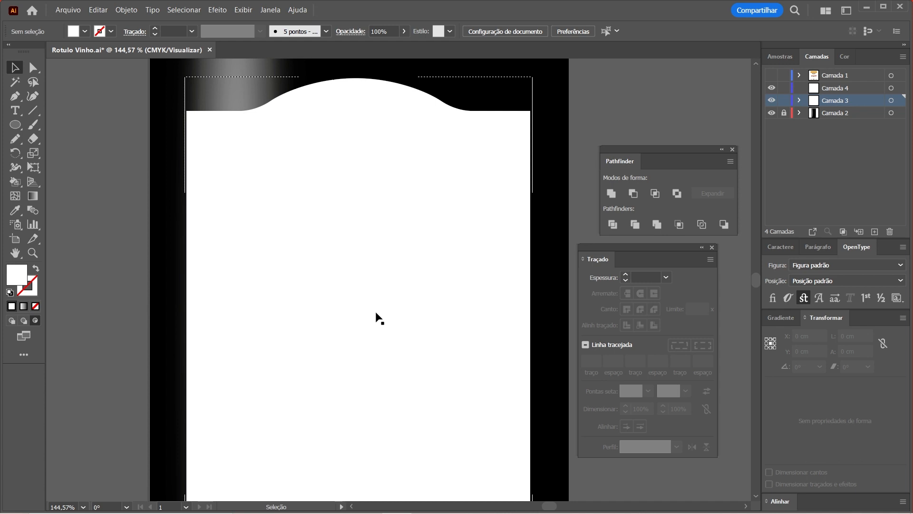
pyautogui.hotkey('ctrl', 'v')
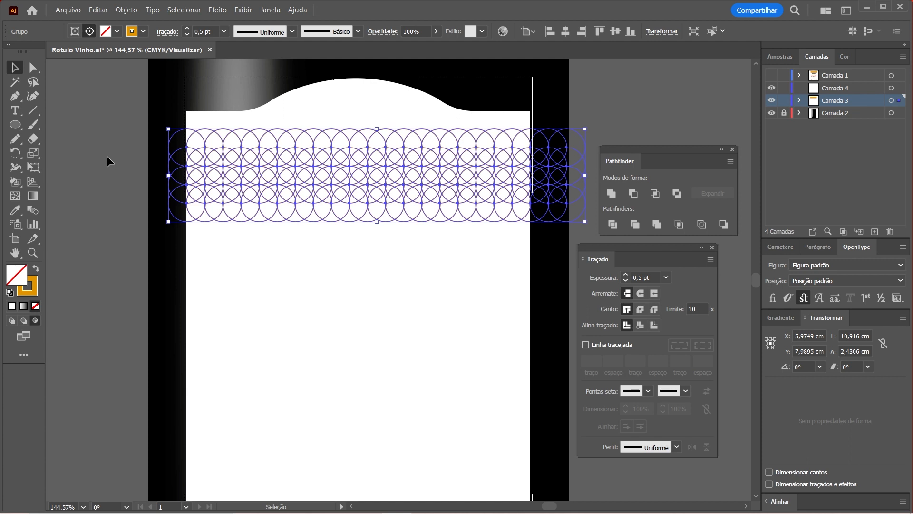
pyautogui.click(121, 155)
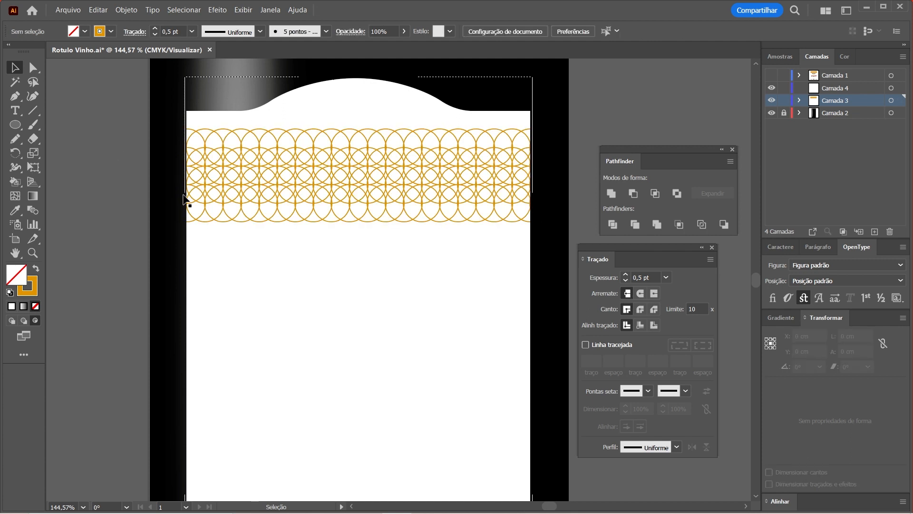
pyautogui.hotkey('shift', 'd')
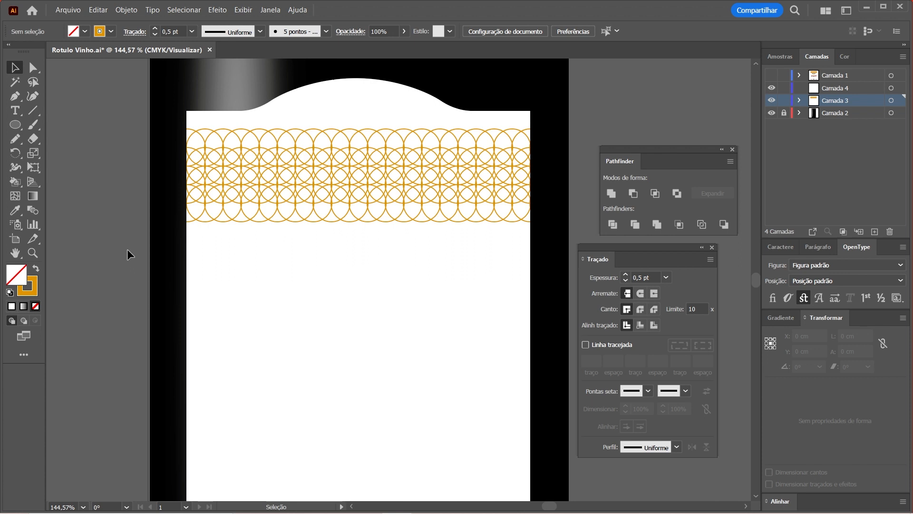
# Lock layer Camada 3 and make the empty layer Camada 4 active
pyautogui.hotkey('ctrl', '0')
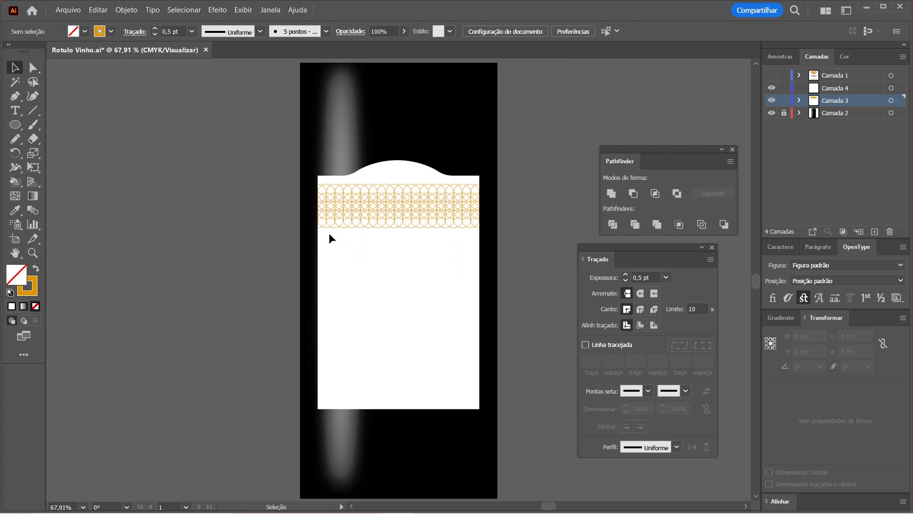
pyautogui.press('z')
pyautogui.moveTo(399, 277); pyautogui.dragTo(484, 198)
pyautogui.click(784, 100)
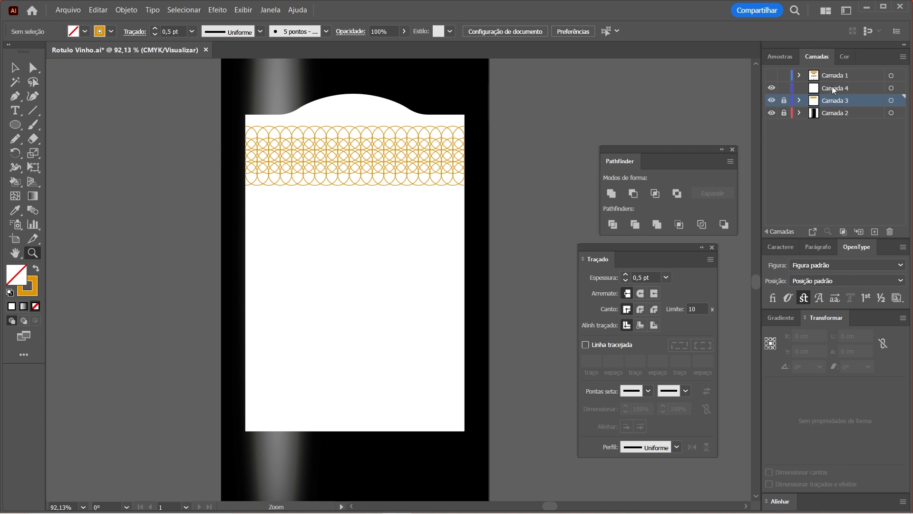
pyautogui.click(832, 88)
# Examine the lettering of the finished design on layer Camada 1, and hide that layer again
pyautogui.click(359, 177)
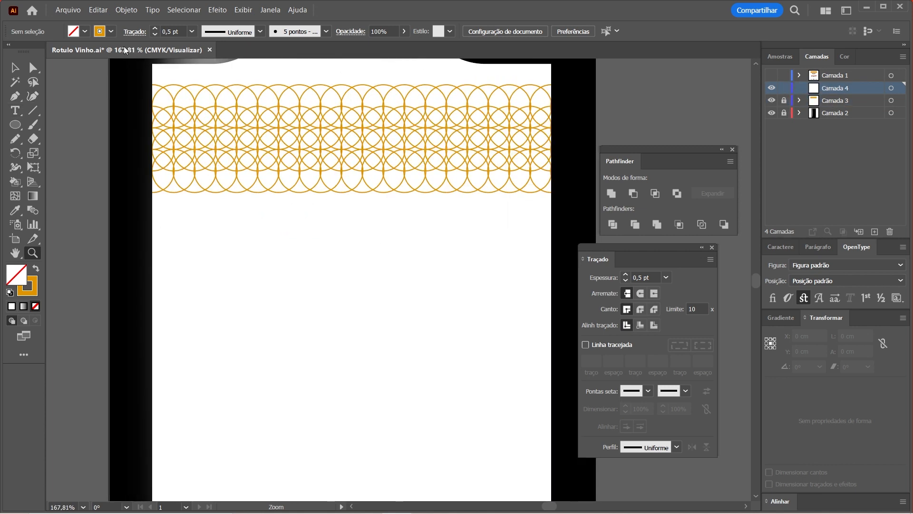
pyautogui.click(15, 68)
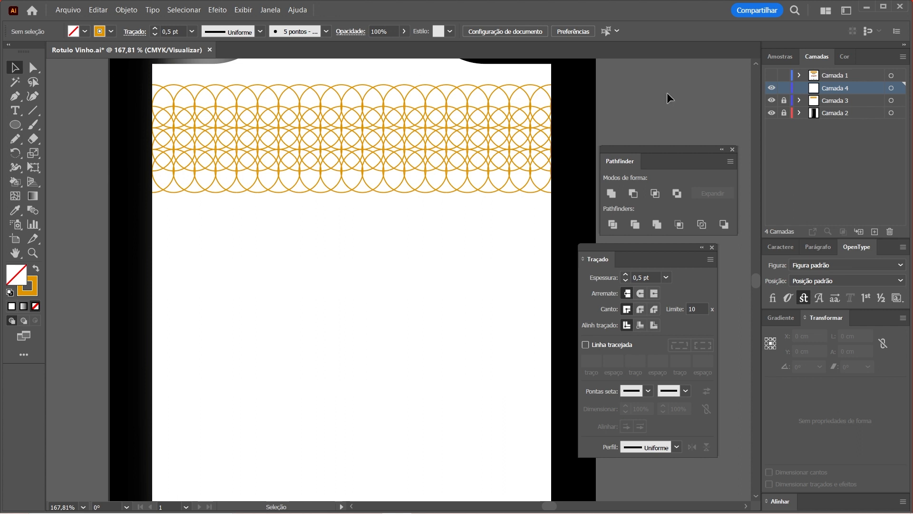
pyautogui.click(771, 75)
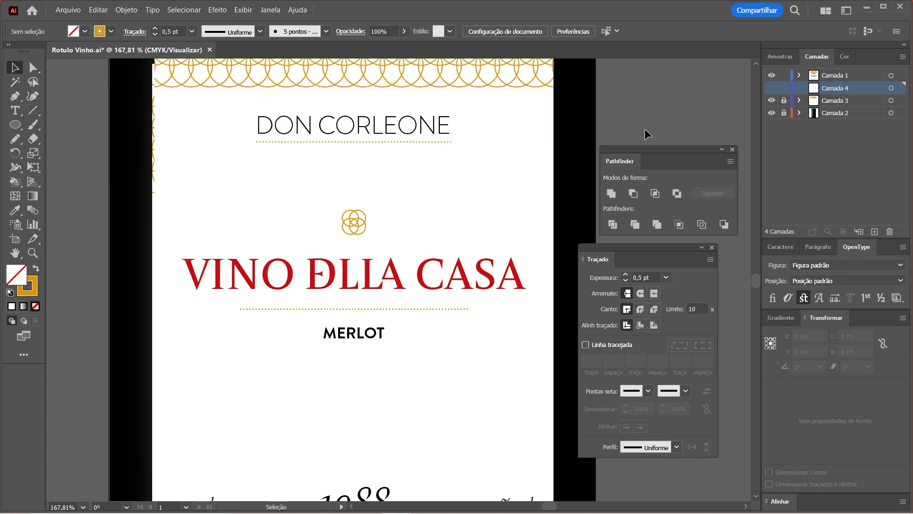
pyautogui.hotkey('ctrl', '-')
pyautogui.moveTo(376, 233); pyautogui.dragTo(386, 173)
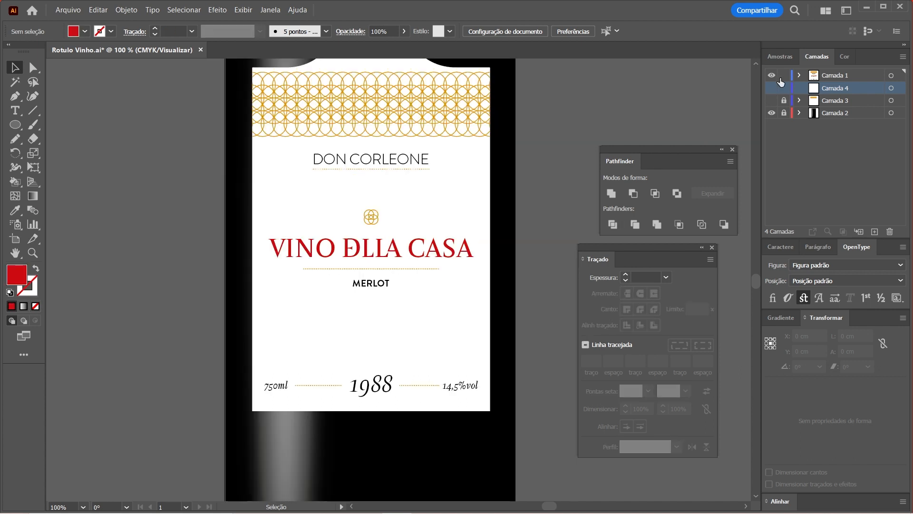
pyautogui.click(772, 76)
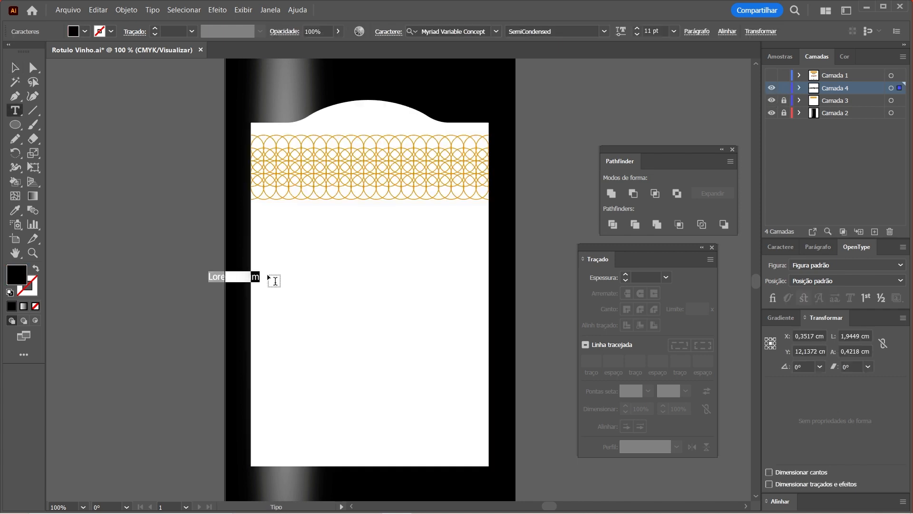
# Add the text "Vino Della Casa" on layer Camada 4
pyautogui.write('V')
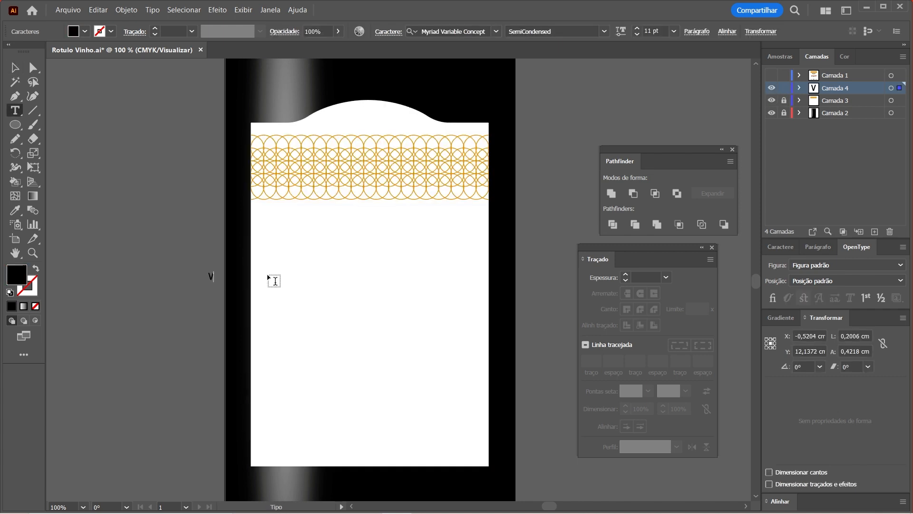
pyautogui.write('ino Tinto Casa')
pyautogui.hotkey('ctrl', 'a')
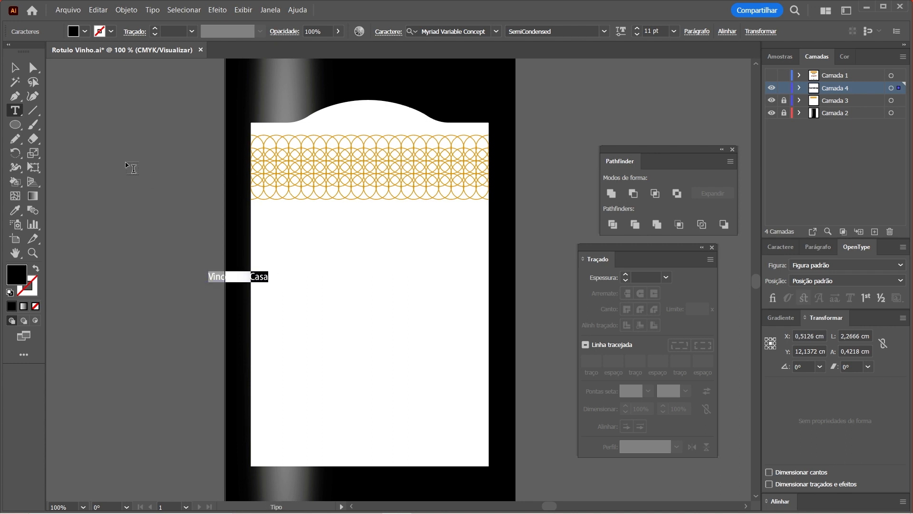
# Set the wine name's font size to 30 pt and move the text to the middle of the label
pyautogui.click(17, 68)
pyautogui.hotkey('ctrl', 'a')
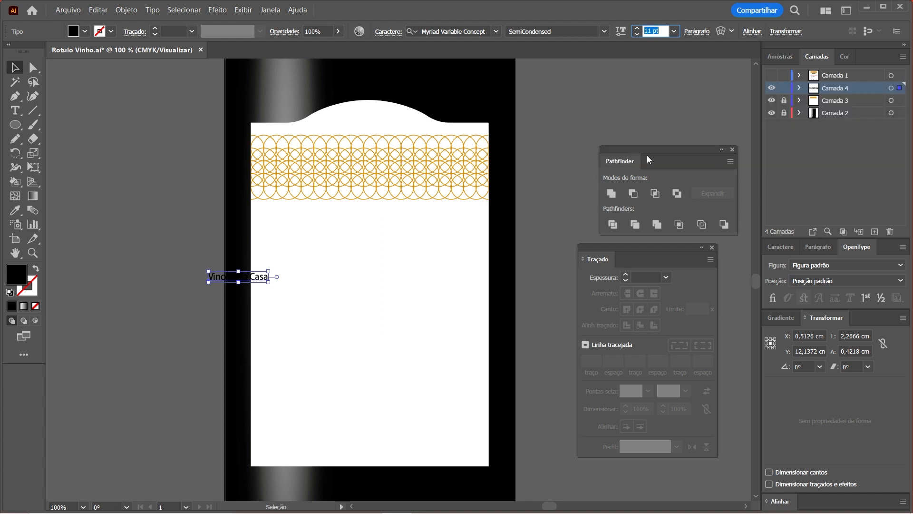
pyautogui.write('30')
pyautogui.press('Return')
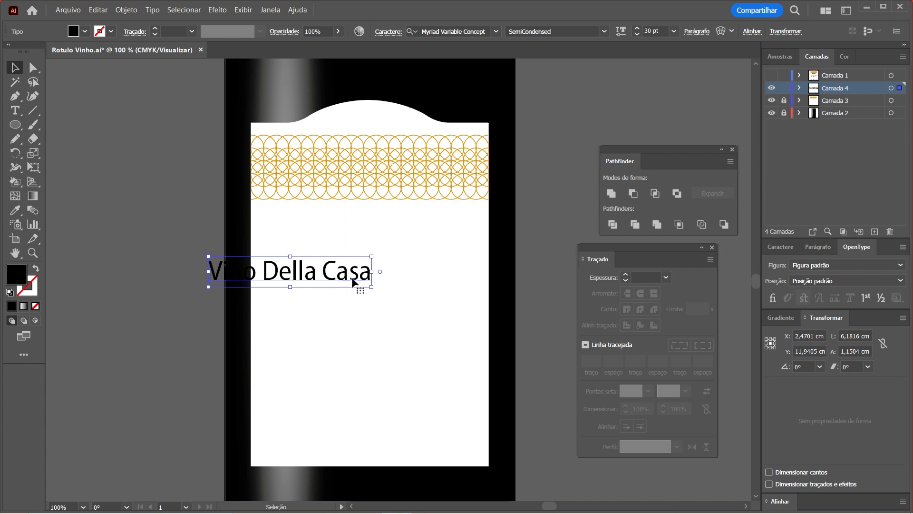
pyautogui.moveTo(349, 285); pyautogui.dragTo(422, 297)
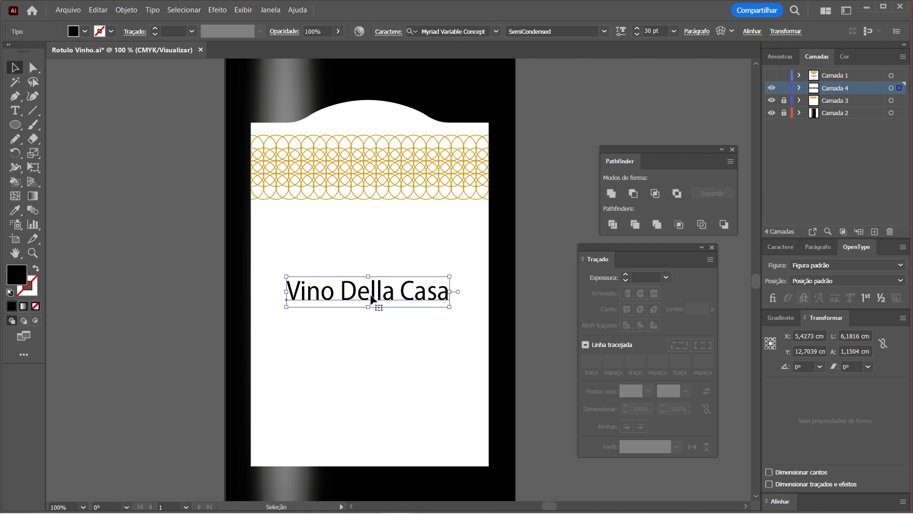
# Change the wine name's font to Amster Regular and move the text back to the middle of the label
pyautogui.click(464, 34)
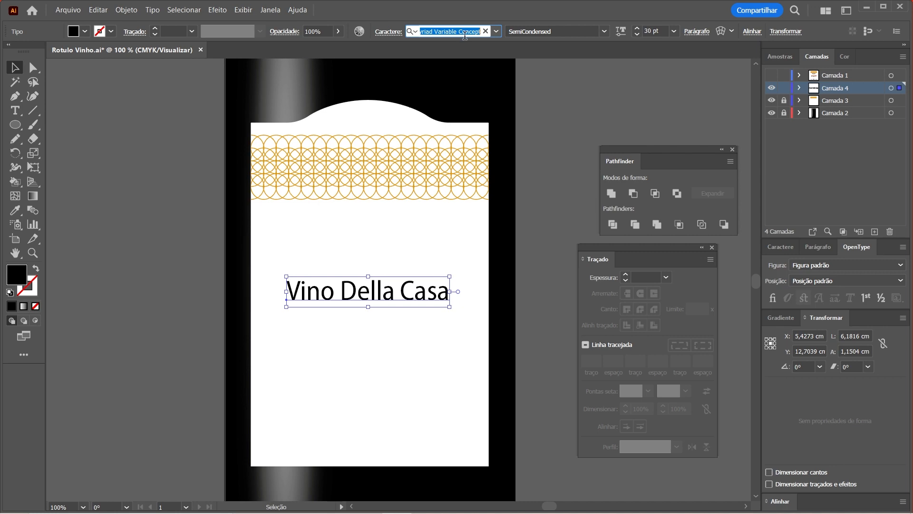
pyautogui.write('a')
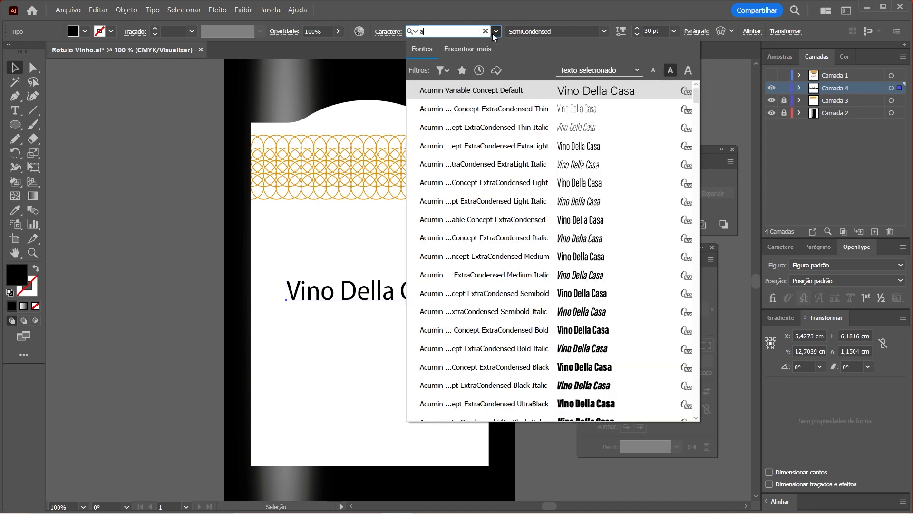
pyautogui.write('ms')
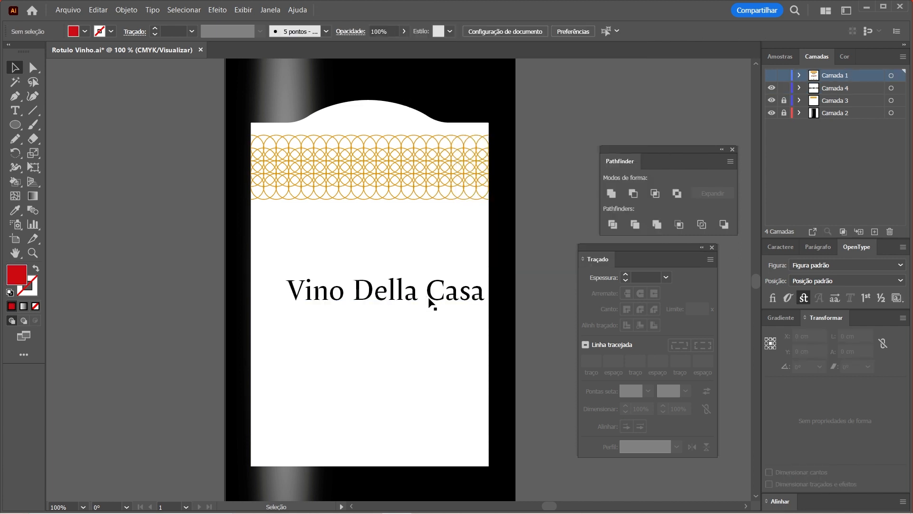
pyautogui.click(428, 297)
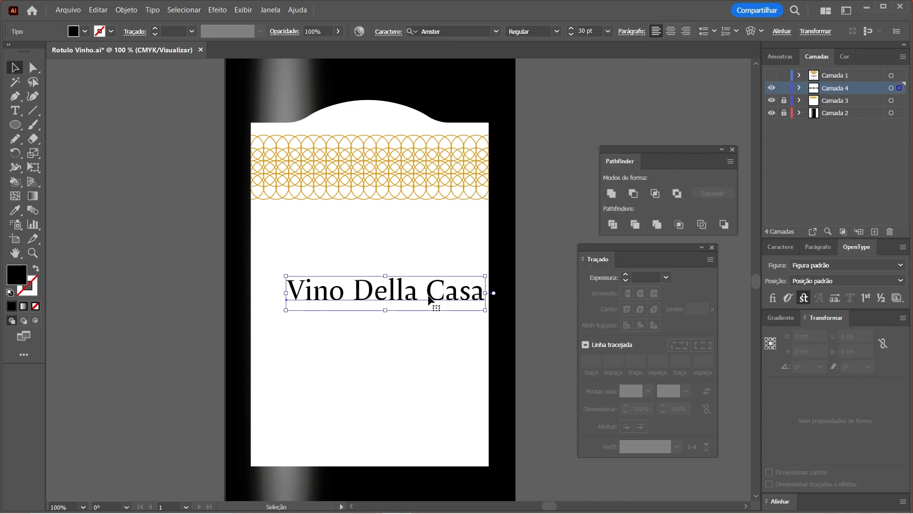
pyautogui.moveTo(389, 302); pyautogui.dragTo(367, 301)
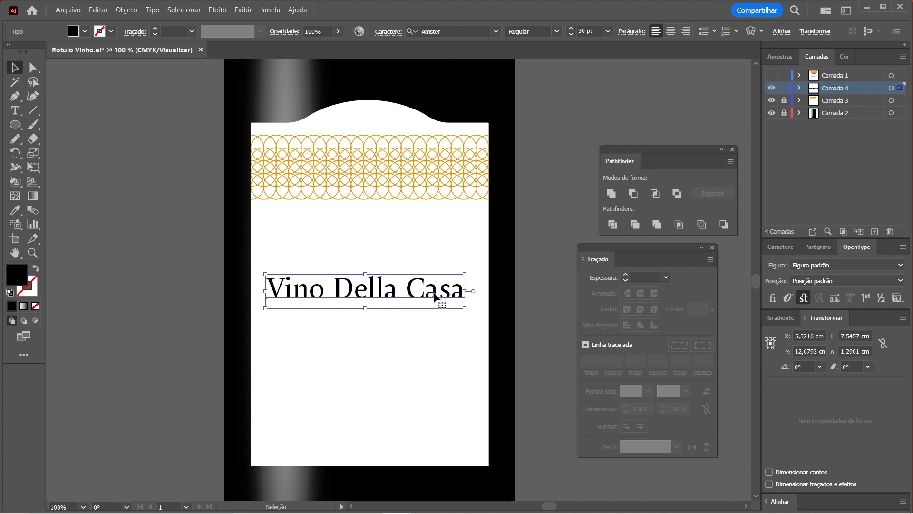
# Convert the wine name to uppercase and reduce its font size to 25 pt
pyautogui.click(153, 10)
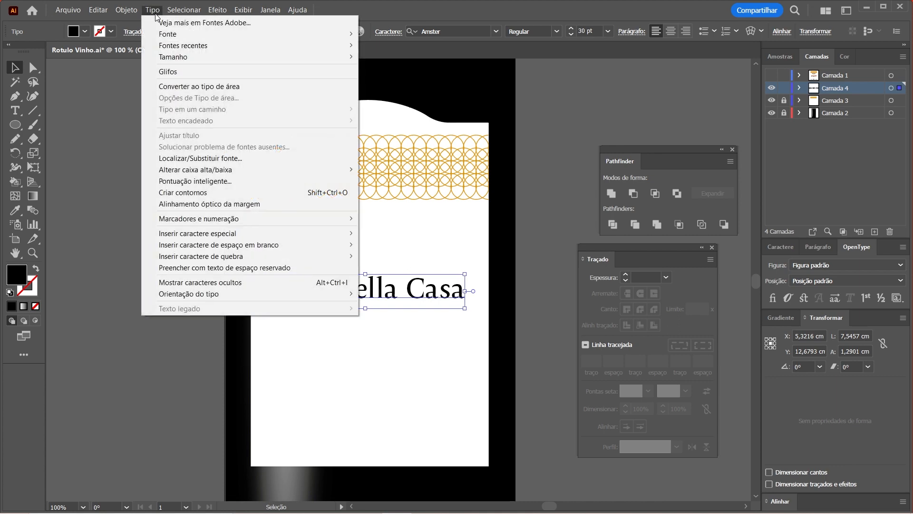
pyautogui.moveTo(238, 173)
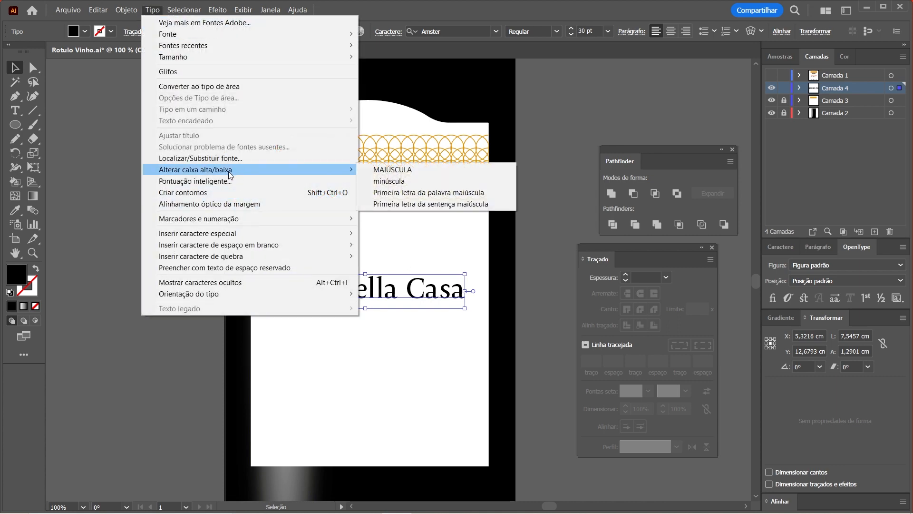
pyautogui.click(429, 169)
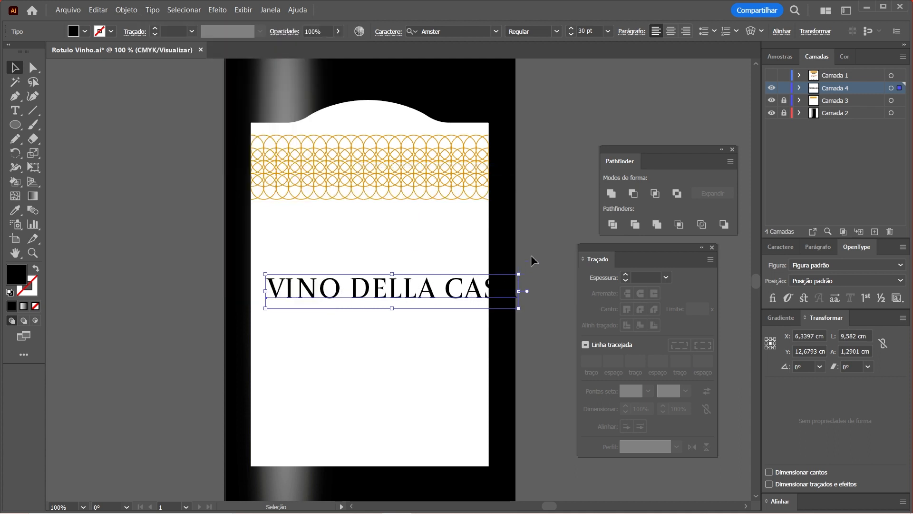
pyautogui.click(571, 35)
pyautogui.click(571, 34)
pyautogui.click(571, 34)
pyautogui.click(571, 34)
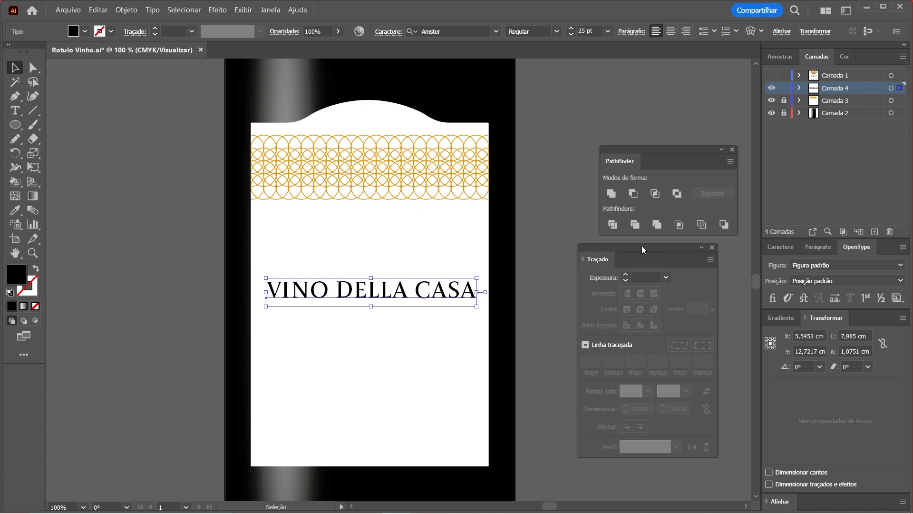
# Dock the Stroke and Pathfinder panels with the others, and float the OpenType panel beside the label
pyautogui.moveTo(642, 250); pyautogui.dragTo(843, 301)
pyautogui.moveTo(666, 149); pyautogui.dragTo(833, 289)
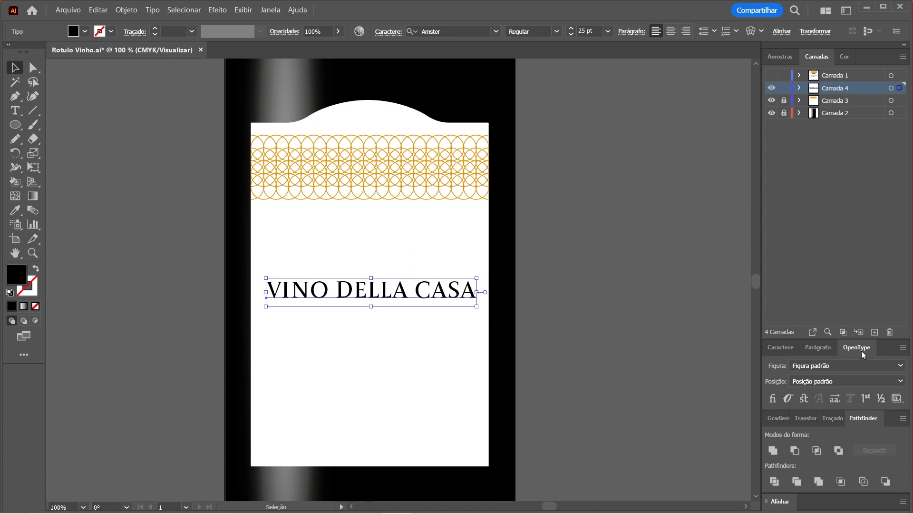
pyautogui.moveTo(861, 352); pyautogui.dragTo(575, 203)
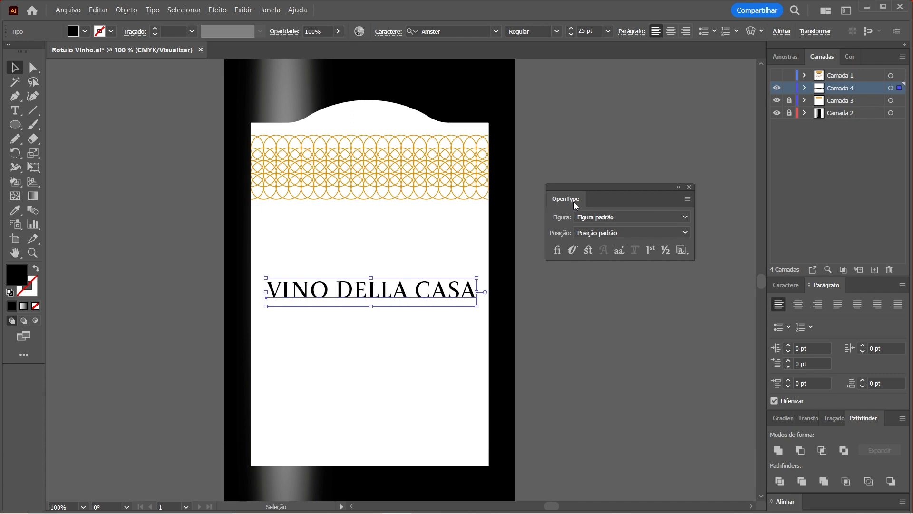
pyautogui.click(270, 10)
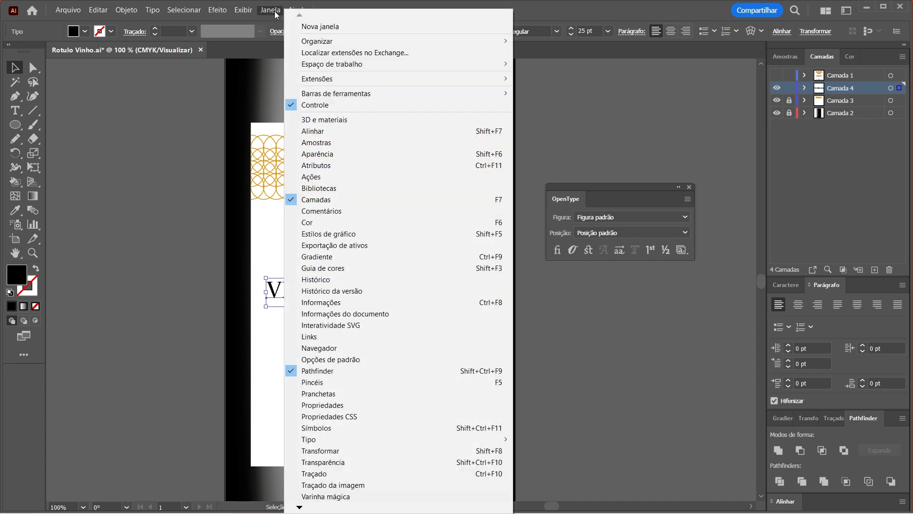
pyautogui.moveTo(381, 439)
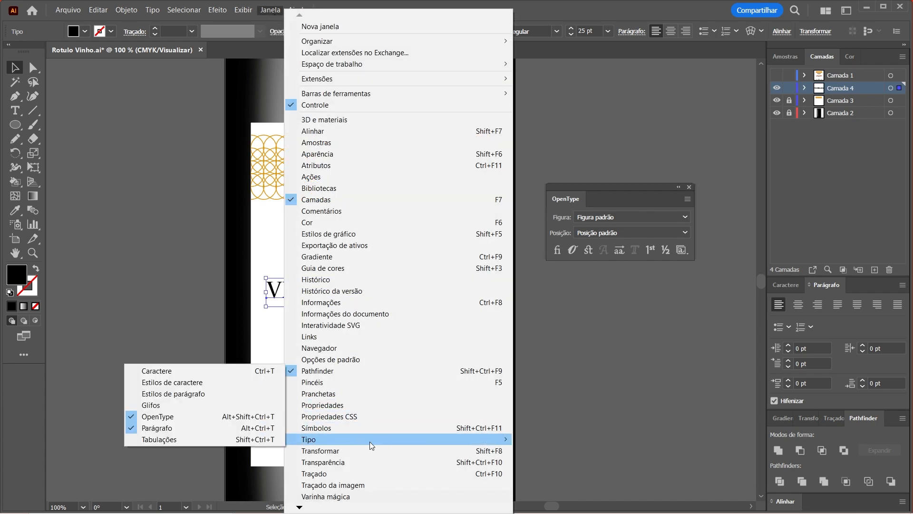
pyautogui.click(167, 417)
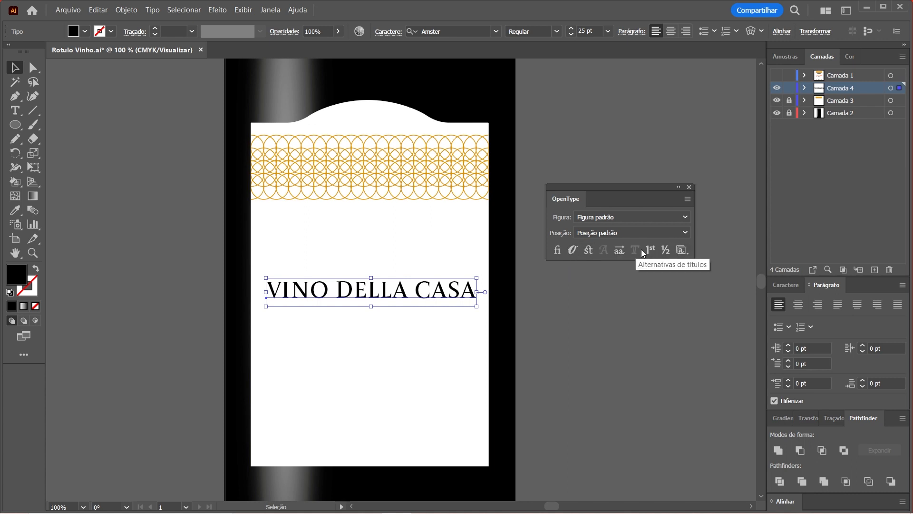
# Try contextual alternates and standard ligatures on the wine name
pyautogui.click(570, 252)
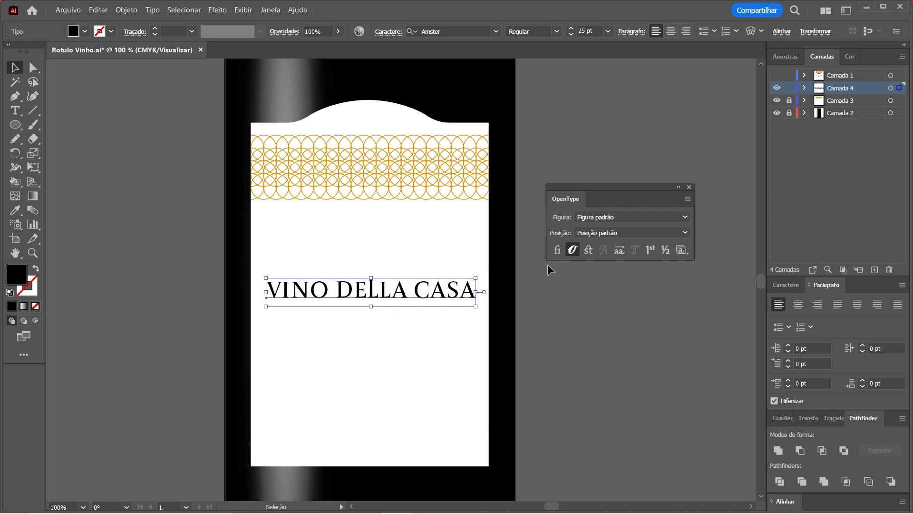
pyautogui.click(573, 250)
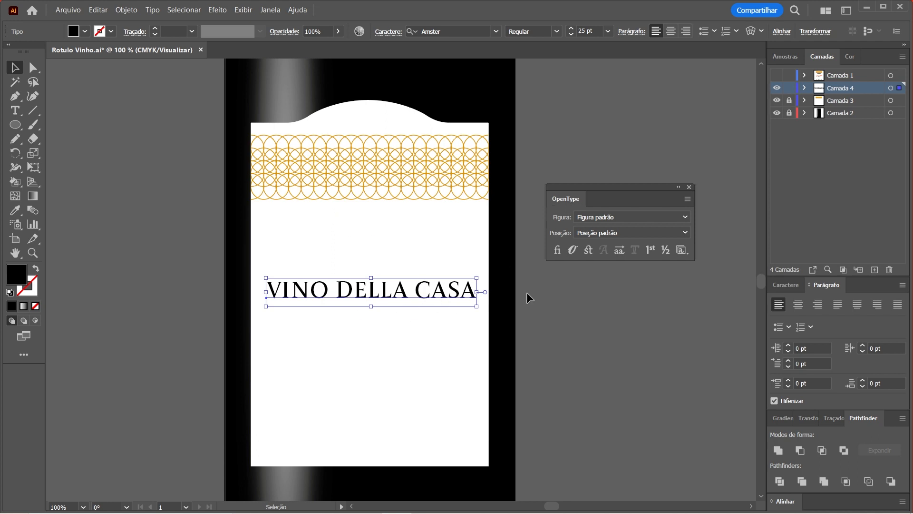
pyautogui.click(558, 250)
pyautogui.click(589, 256)
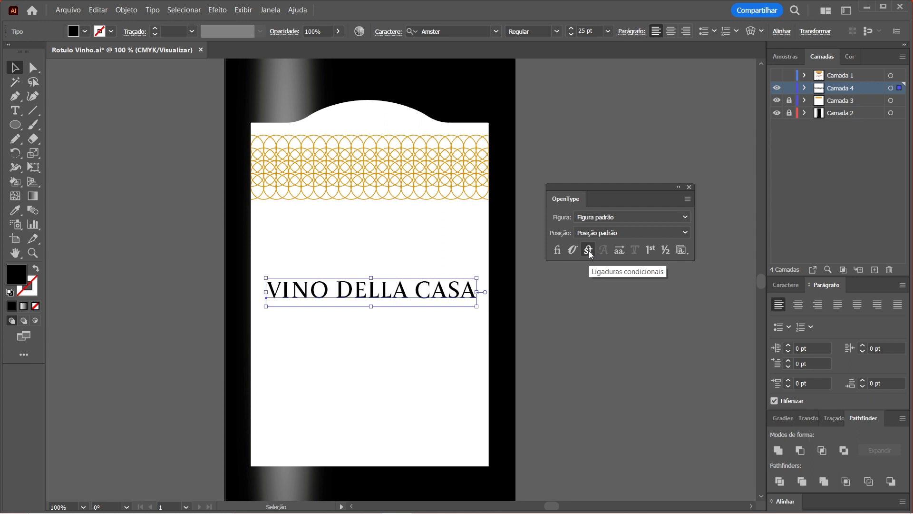
# Turn on discretionary ligatures for the wine name, comparing the lettering with and without them up close
pyautogui.click(590, 253)
pyautogui.click(589, 256)
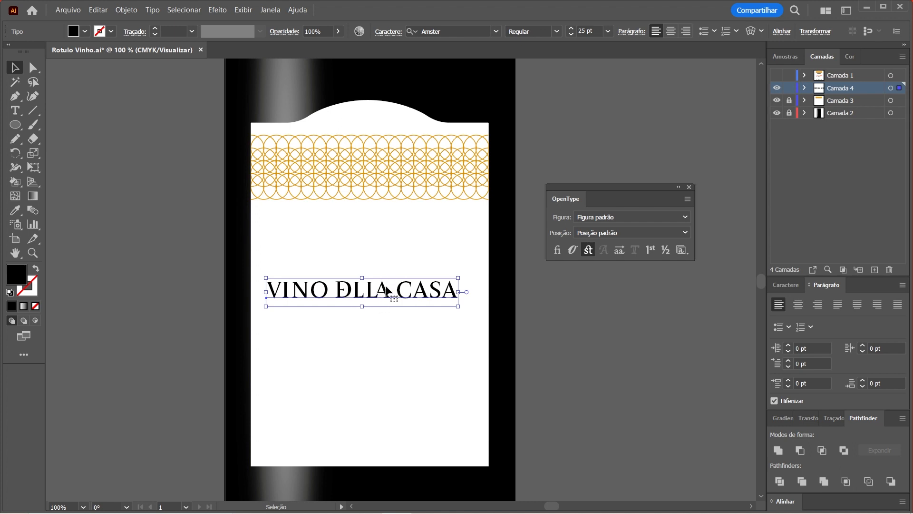
pyautogui.click(32, 253)
pyautogui.moveTo(381, 292); pyautogui.dragTo(511, 309)
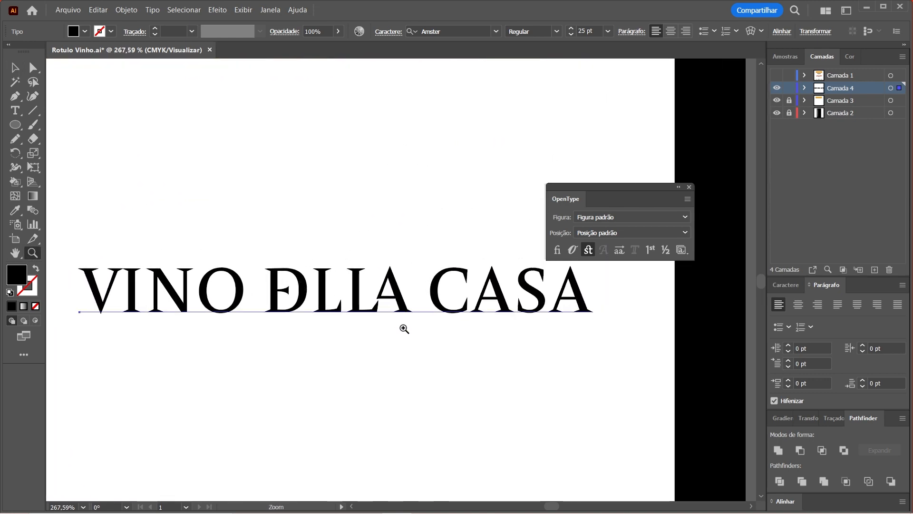
pyautogui.click(588, 249)
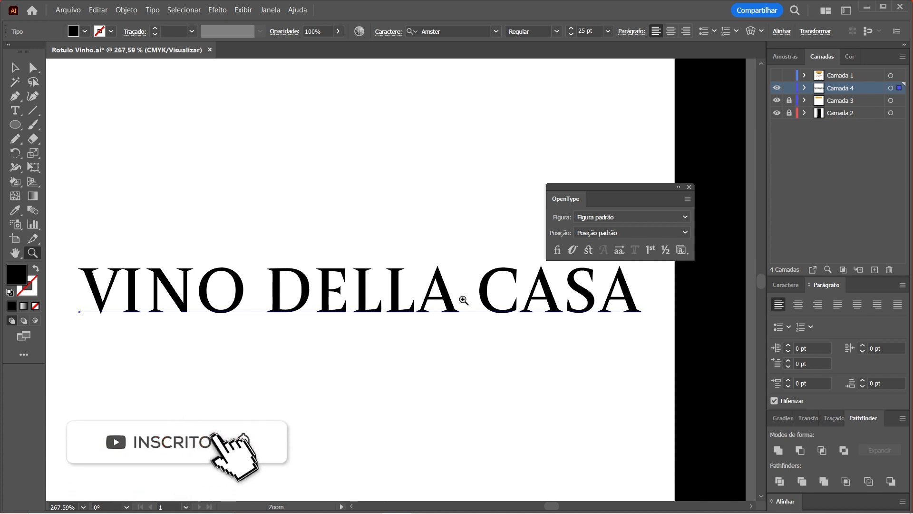
pyautogui.click(588, 249)
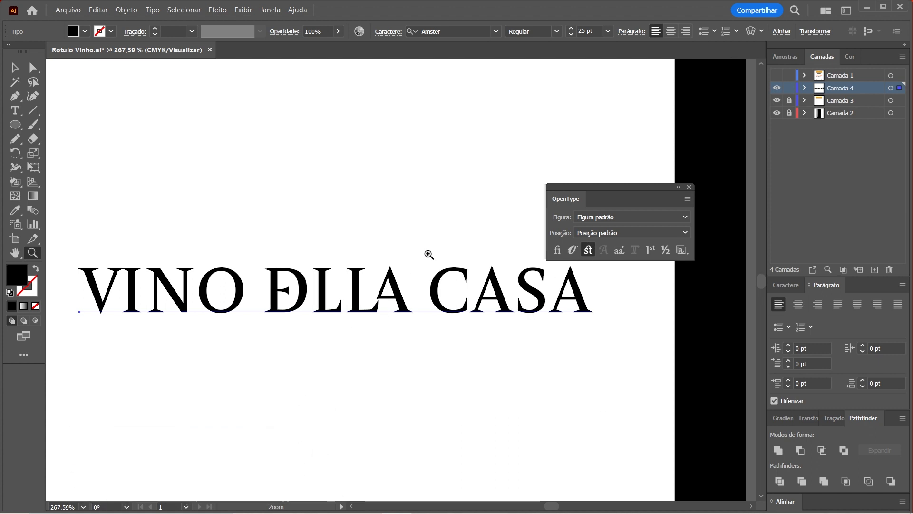
# Set the wine name to 26 pt and center it horizontally on the white label shape, leaving layer Camada 3 locked
pyautogui.hotkey('ctrl', '-')
pyautogui.hotkey('ctrl', '-')
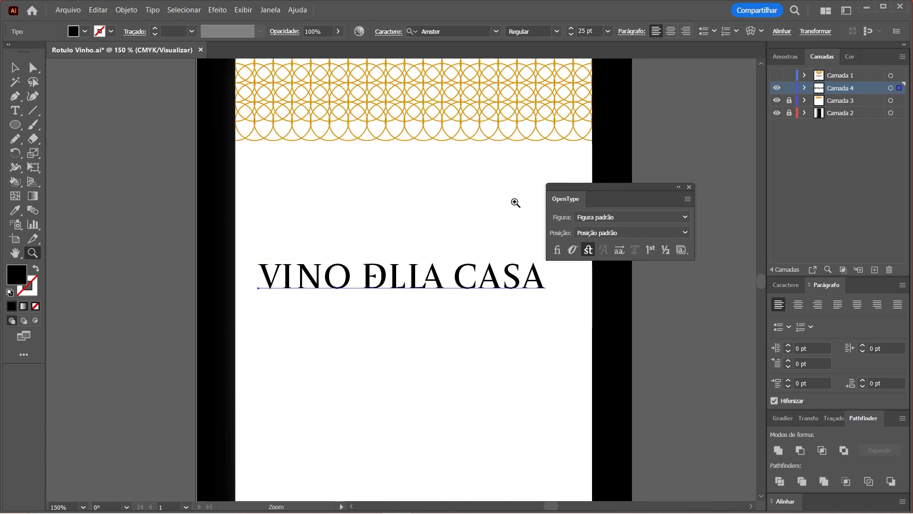
pyautogui.hotkey('ctrl', '-')
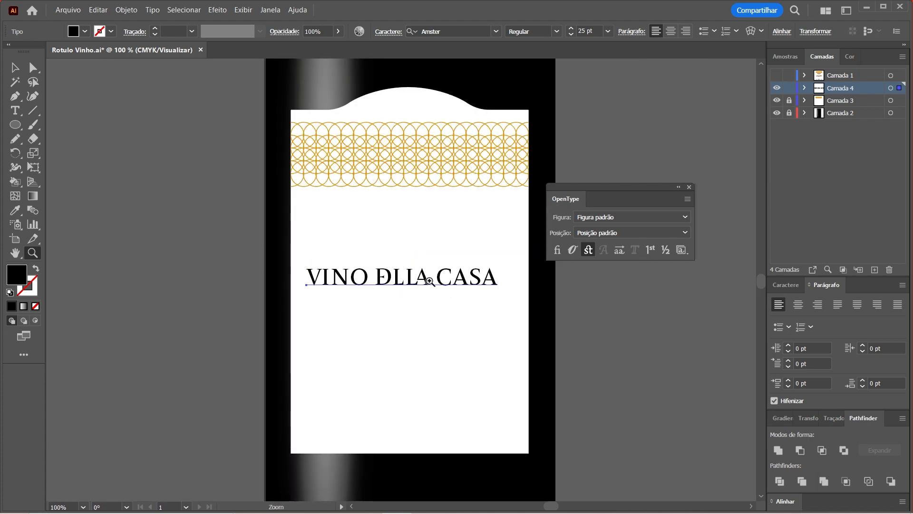
pyautogui.moveTo(422, 260); pyautogui.dragTo(377, 234)
pyautogui.press('v')
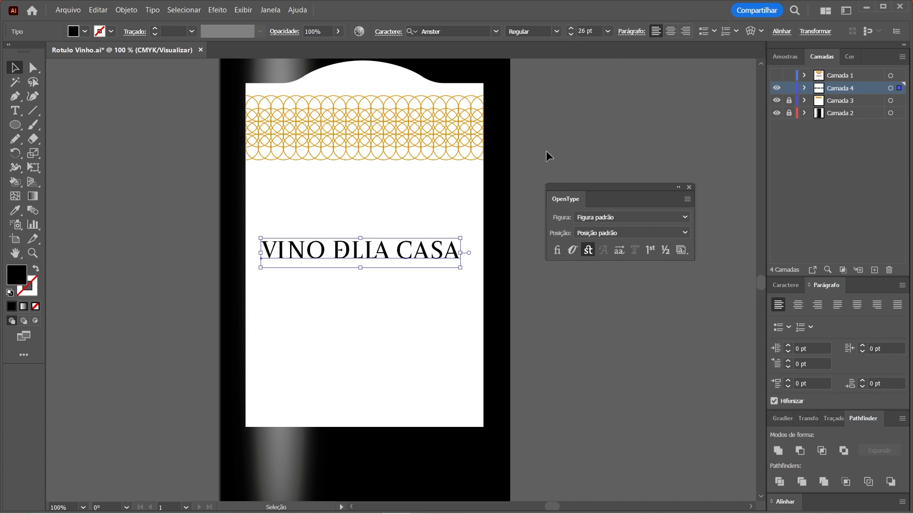
pyautogui.click(421, 215)
pyautogui.click(363, 258)
pyautogui.keyDown('shift'); pyautogui.click(471, 154); pyautogui.keyUp('shift')
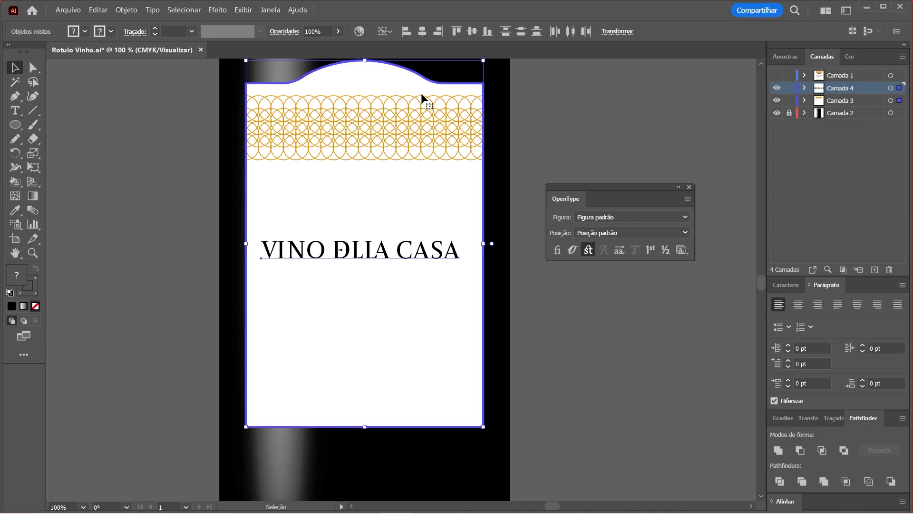
pyautogui.click(422, 30)
pyautogui.click(789, 100)
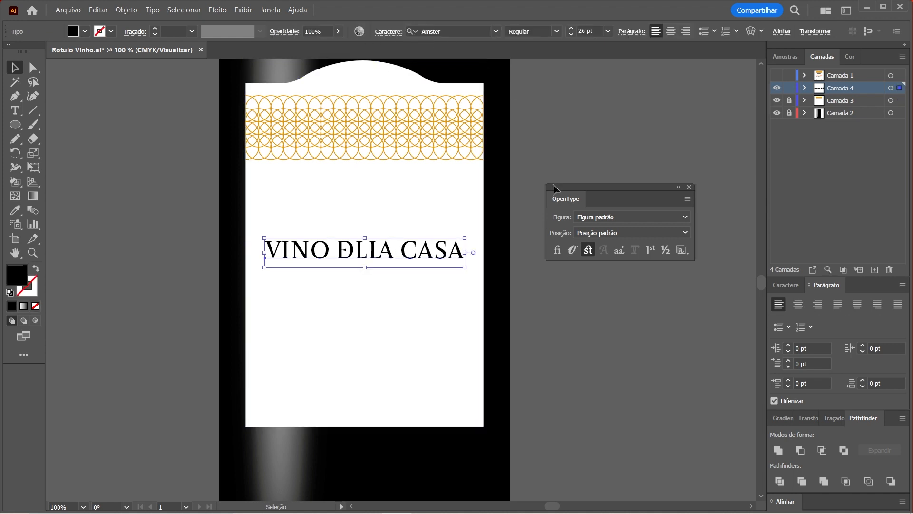
# Float the Color panel and fill the wine name with dark red C 0, M 100, Y 100, K 40
pyautogui.click(851, 58)
pyautogui.moveTo(852, 59); pyautogui.dragTo(518, 274)
pyautogui.moveTo(594, 314); pyautogui.dragTo(676, 316)
pyautogui.moveTo(594, 329); pyautogui.dragTo(687, 328)
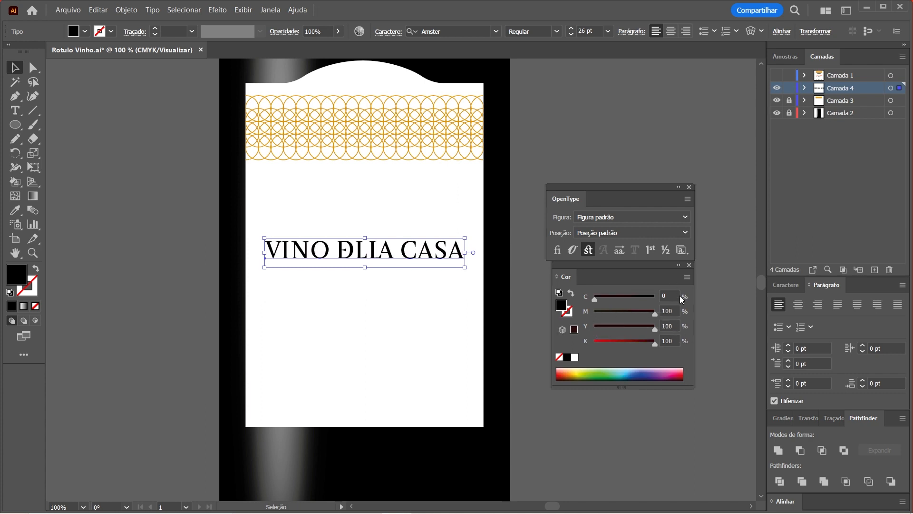
pyautogui.moveTo(632, 342); pyautogui.dragTo(623, 343)
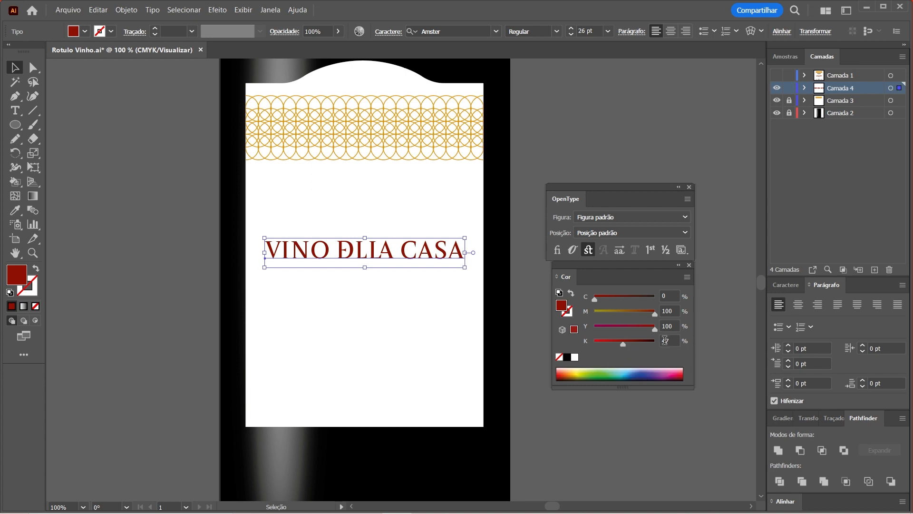
pyautogui.write('404')
pyautogui.press('BackSpace')
pyautogui.press('Return')
pyautogui.click(249, 310)
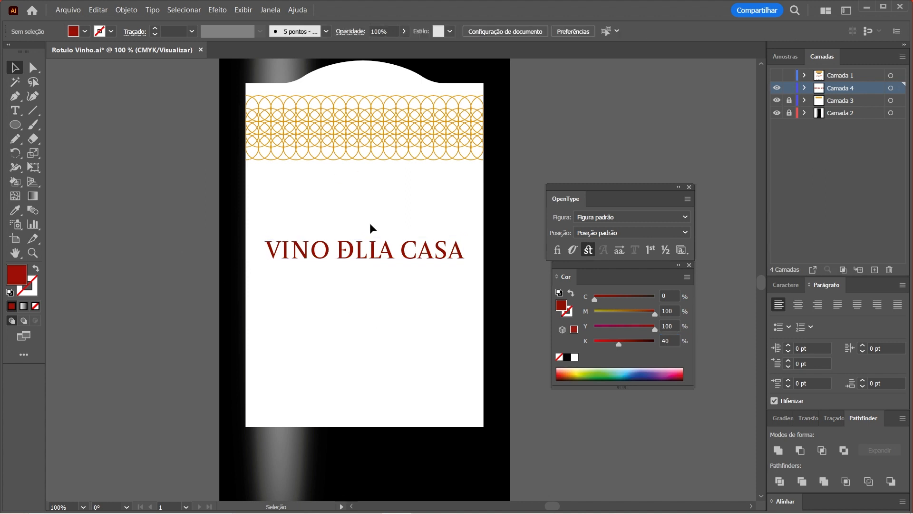
# Duplicate the wine name above the original and replace the copy's text with "DON CORLEONE"
pyautogui.moveTo(385, 251); pyautogui.dragTo(379, 193)
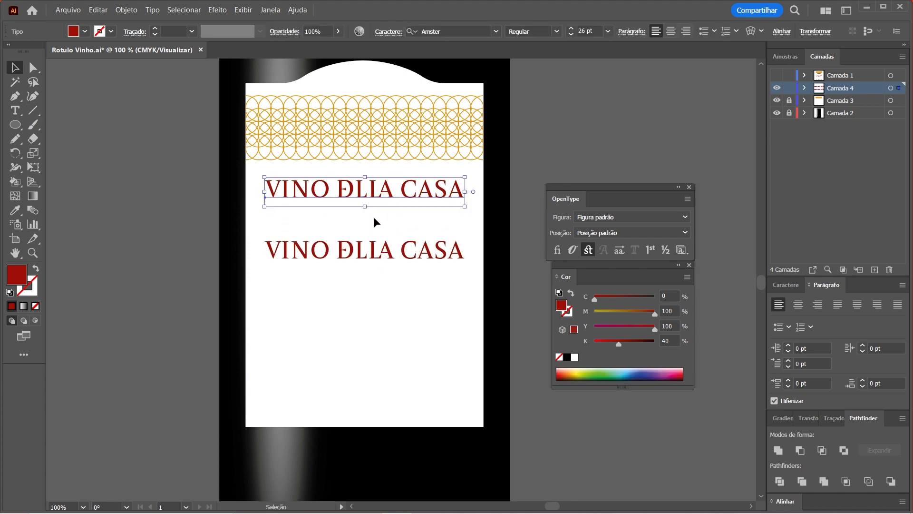
pyautogui.doubleClick(334, 196)
pyautogui.hotkey('ctrl', 'a')
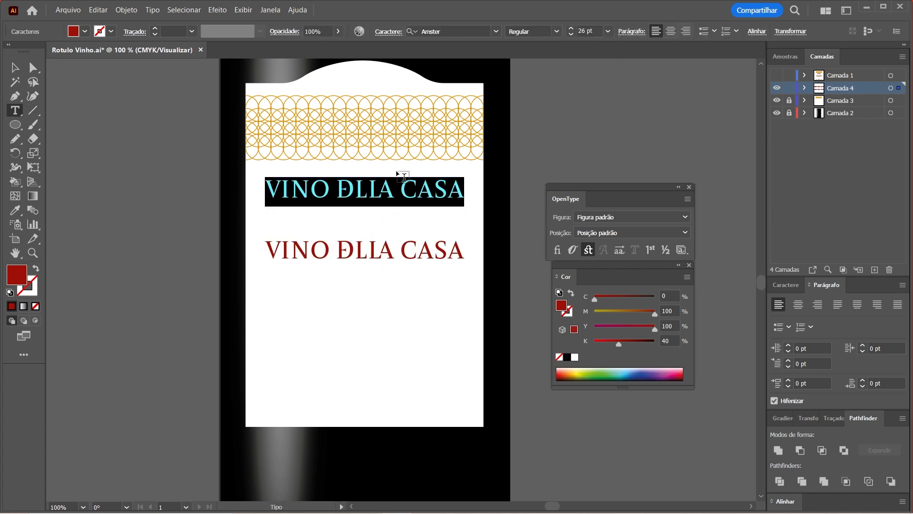
pyautogui.write('DON CORLEONE')
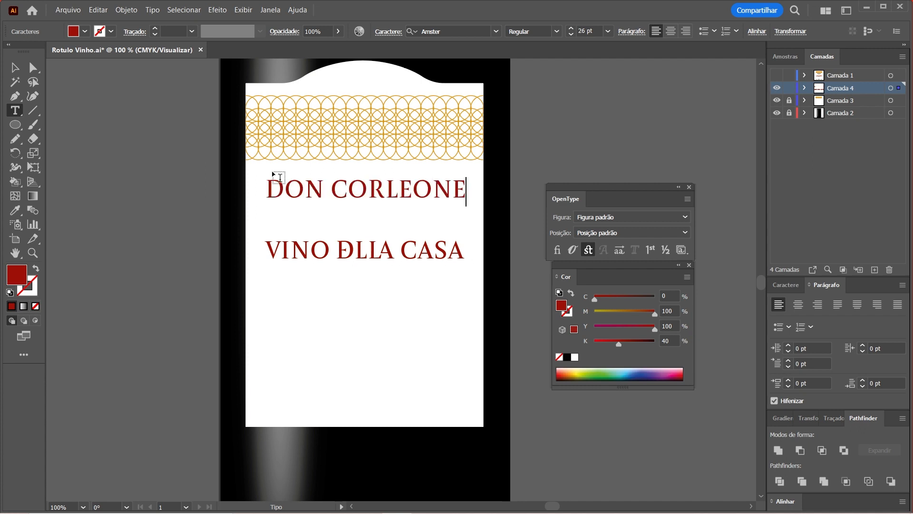
pyautogui.hotkey('ctrl', 'a')
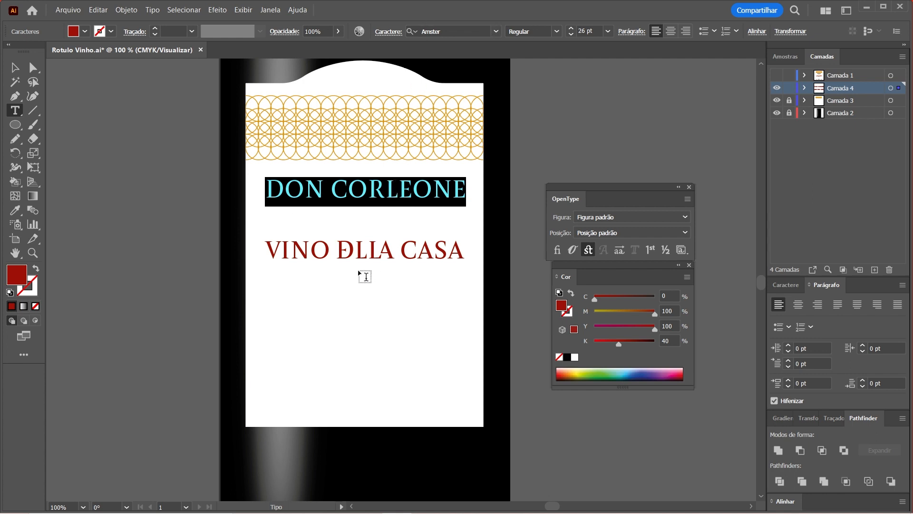
pyautogui.click(14, 67)
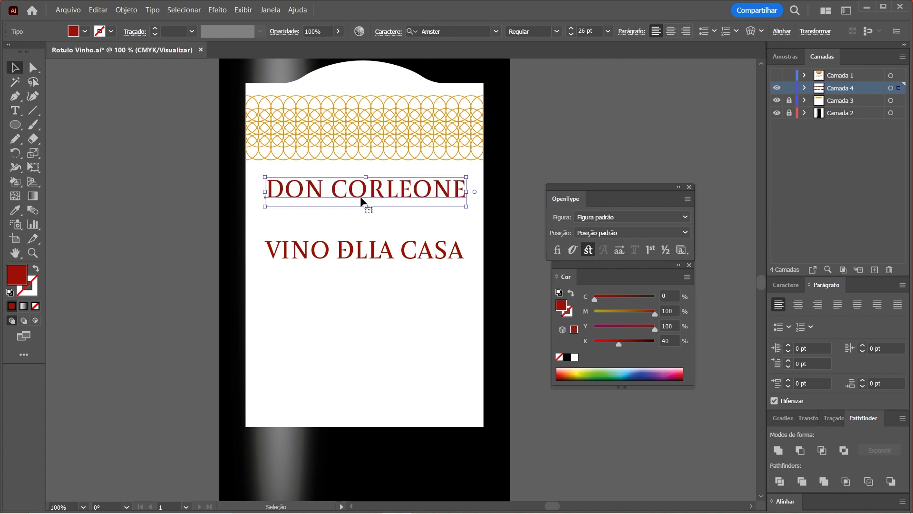
# Duplicate the "DON CORLEONE" text below the wine name and change the copy to "MERLOT"
pyautogui.moveTo(408, 198); pyautogui.dragTo(433, 307)
pyautogui.doubleClick(419, 299)
pyautogui.hotkey('ctrl', 'a')
pyautogui.write('MERLOT')
pyautogui.click(14, 67)
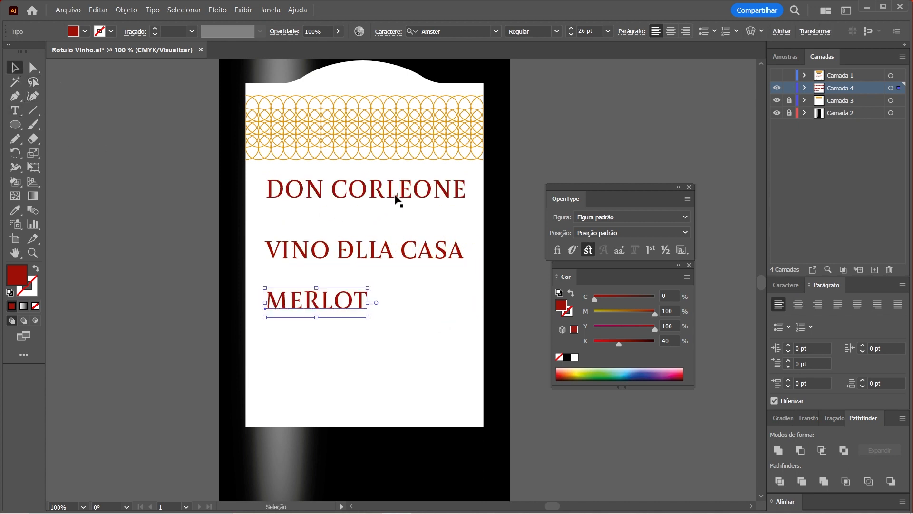
# Set the "DON CORLEONE" and "MERLOT" texts in Brandon Grotesque Light
pyautogui.hotkey('ctrl', 'a')
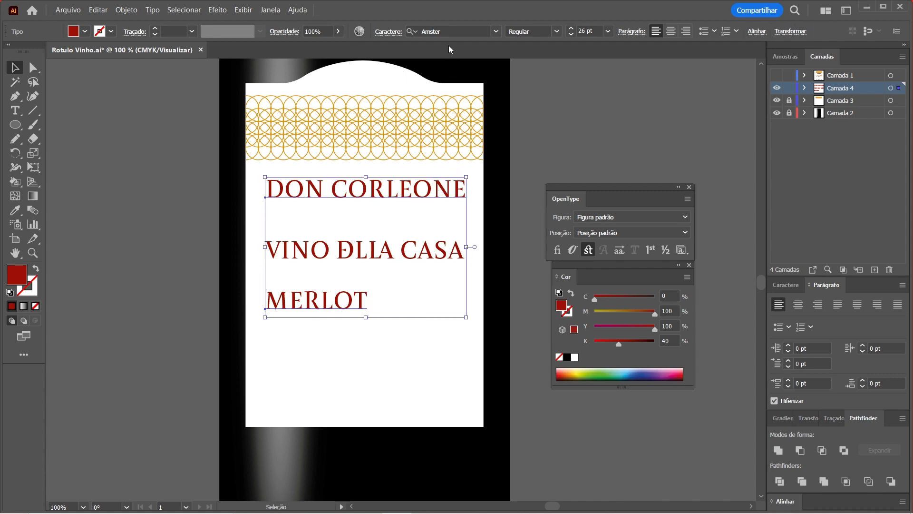
pyautogui.click(458, 29)
pyautogui.write('BRAND')
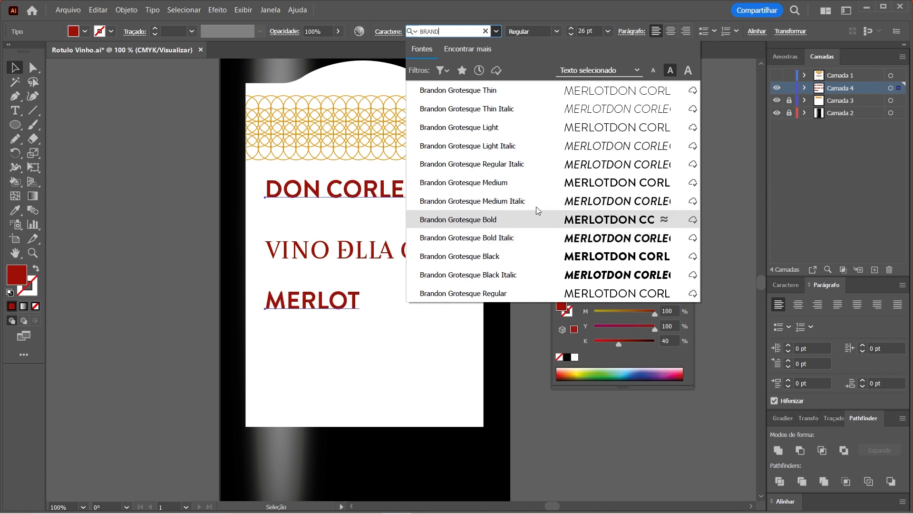
pyautogui.click(577, 127)
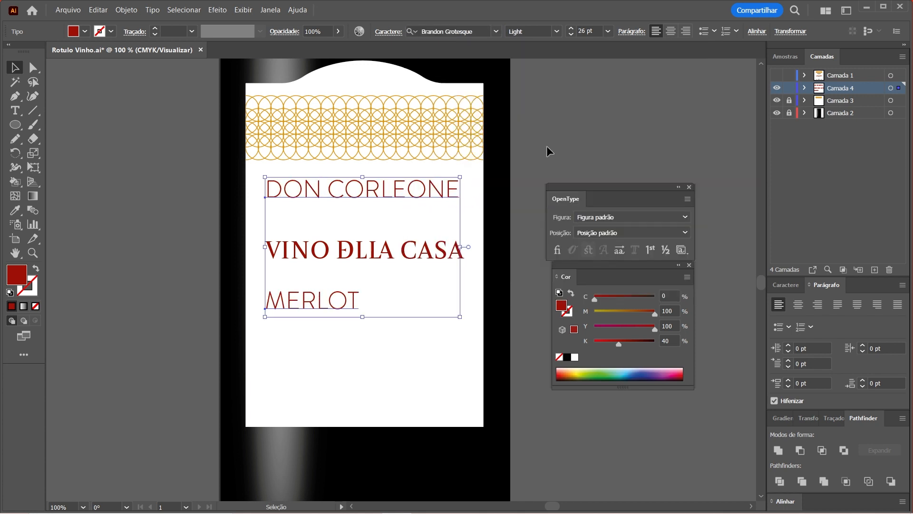
pyautogui.click(529, 144)
# Fill "DON CORLEONE" with black and scale it down proportionally to about 16.13 pt above the wine name
pyautogui.click(439, 194)
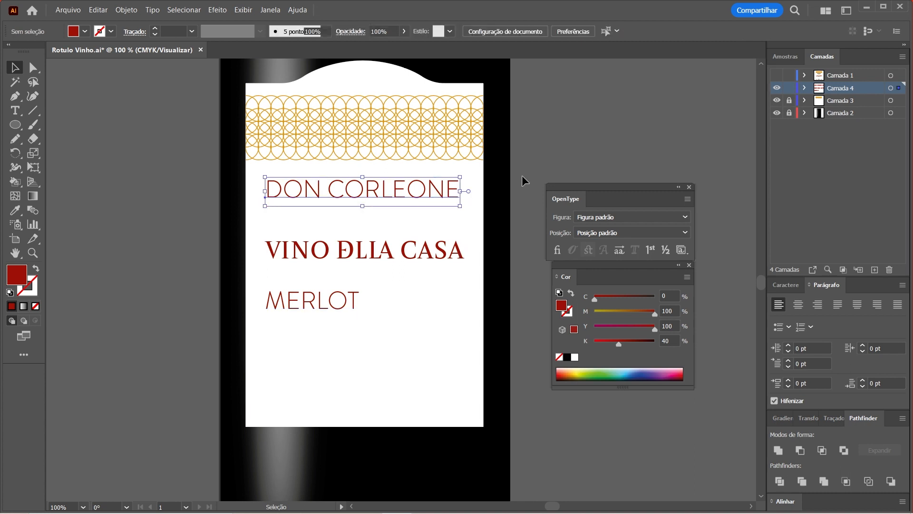
pyautogui.click(567, 358)
pyautogui.moveTo(280, 203); pyautogui.dragTo(302, 197)
pyautogui.click(253, 216)
pyautogui.moveTo(403, 183)
pyautogui.mouseDown()
pyautogui.moveTo(414, 189)
pyautogui.moveTo(408, 178)
pyautogui.mouseUp()
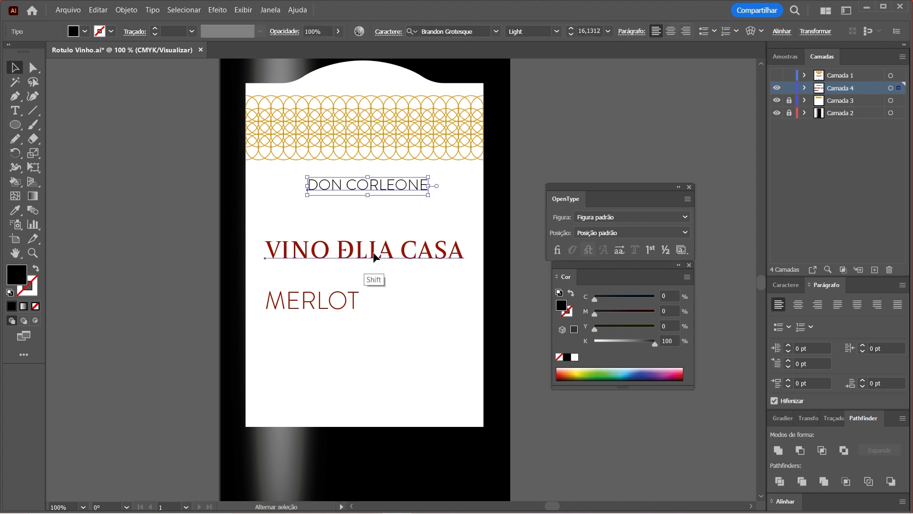
# Center "DON CORLEONE" horizontally on the wine name
pyautogui.click(374, 257)
pyautogui.press('t')
pyautogui.click(15, 67)
# Copy the black fill and text formatting of "DON CORLEONE" onto "MERLOT" with the Eyedropper
pyautogui.click(347, 306)
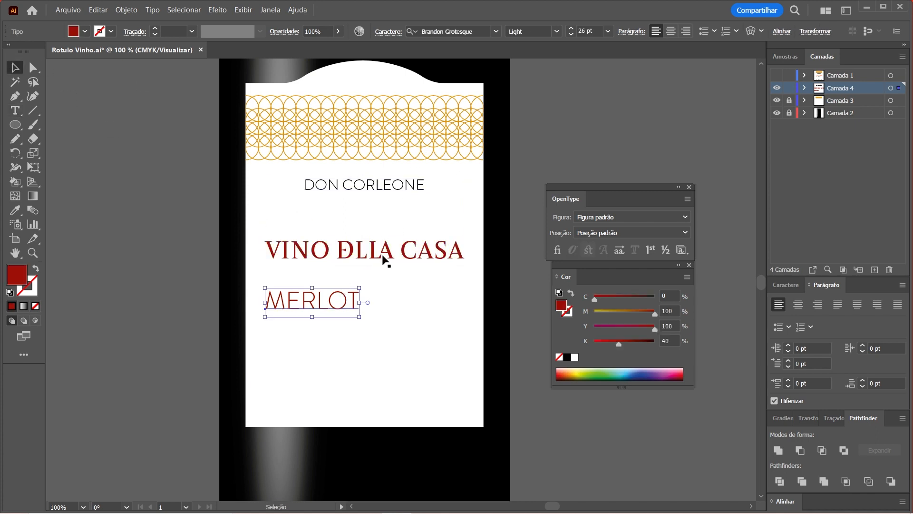
pyautogui.press('i')
pyautogui.click(408, 186)
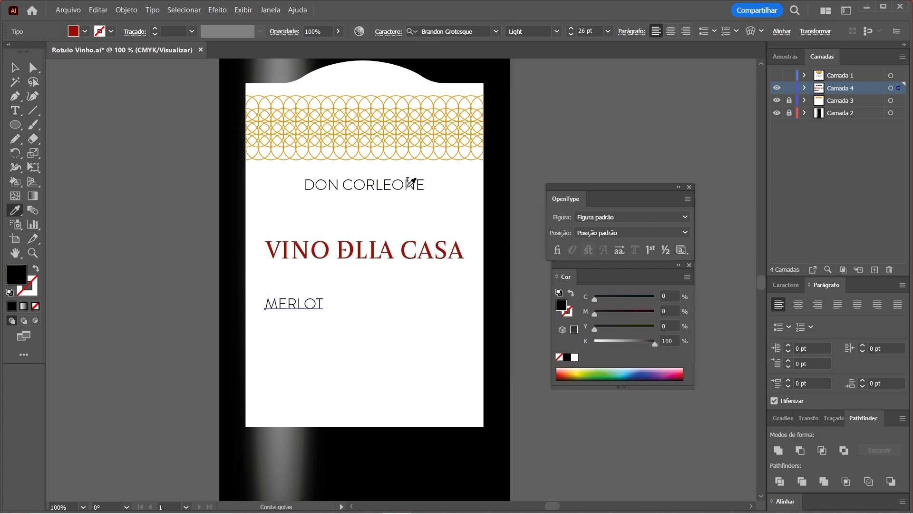
pyautogui.press('v')
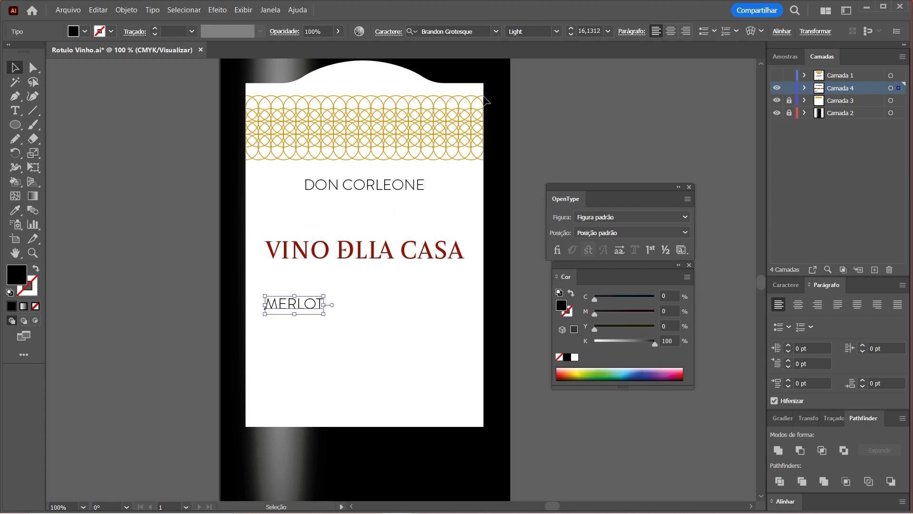
# Change "MERLOT" to the Bold style and reduce its size to 12 pt
pyautogui.click(558, 32)
pyautogui.click(543, 135)
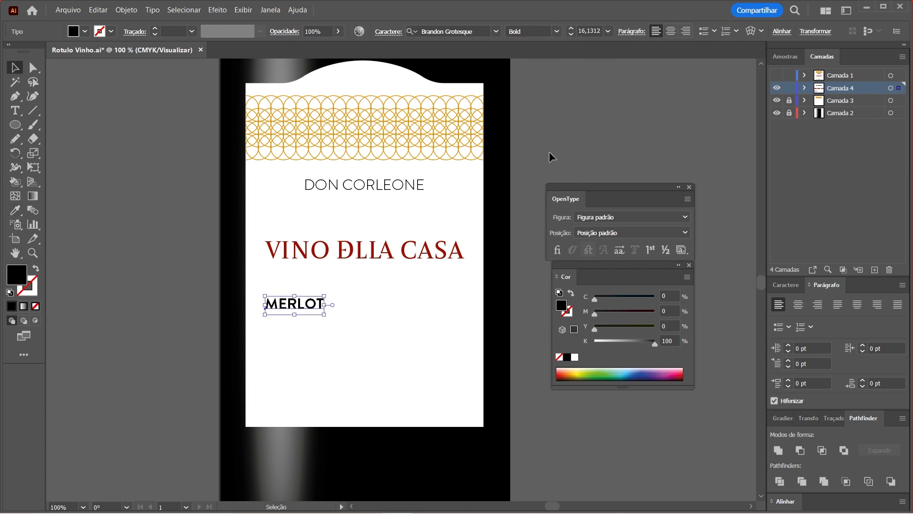
pyautogui.click(572, 34)
pyautogui.click(571, 34)
pyautogui.click(572, 33)
pyautogui.click(571, 34)
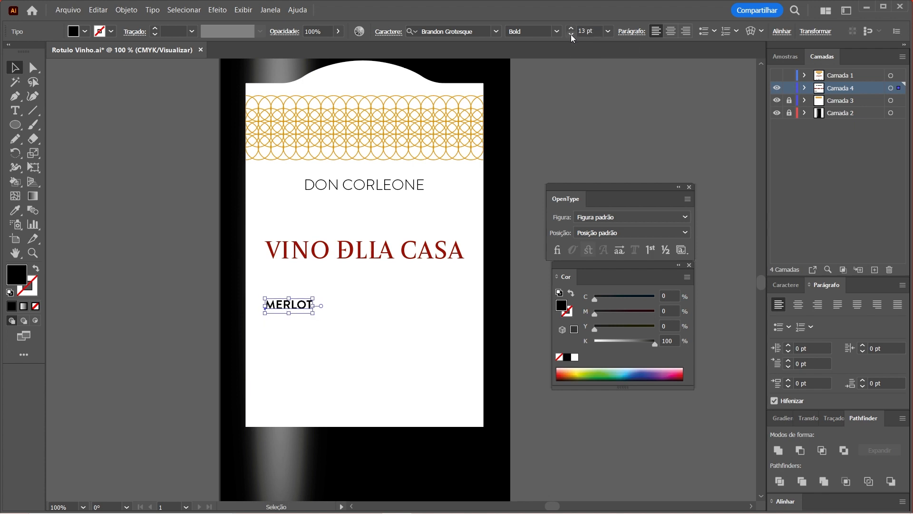
pyautogui.click(571, 36)
pyautogui.click(543, 172)
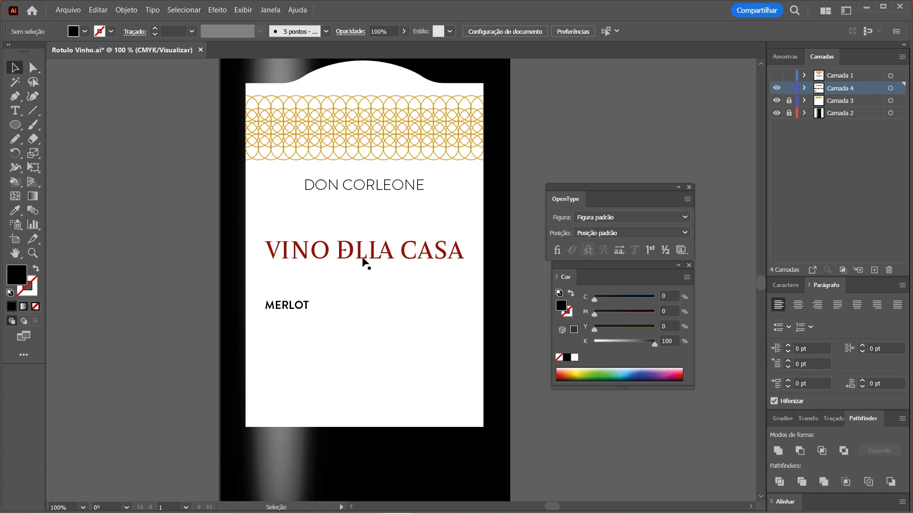
# Reduce "MERLOT" further to 10 pt
pyautogui.click(395, 187)
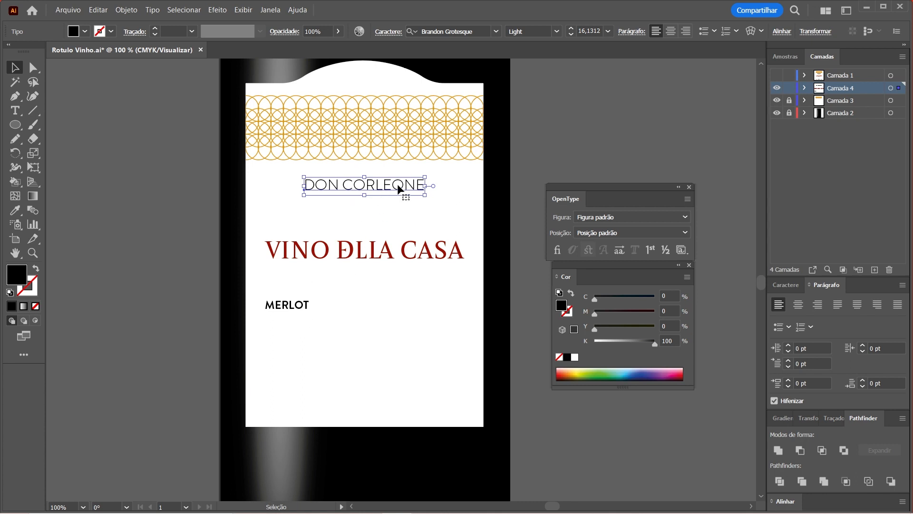
pyautogui.click(298, 310)
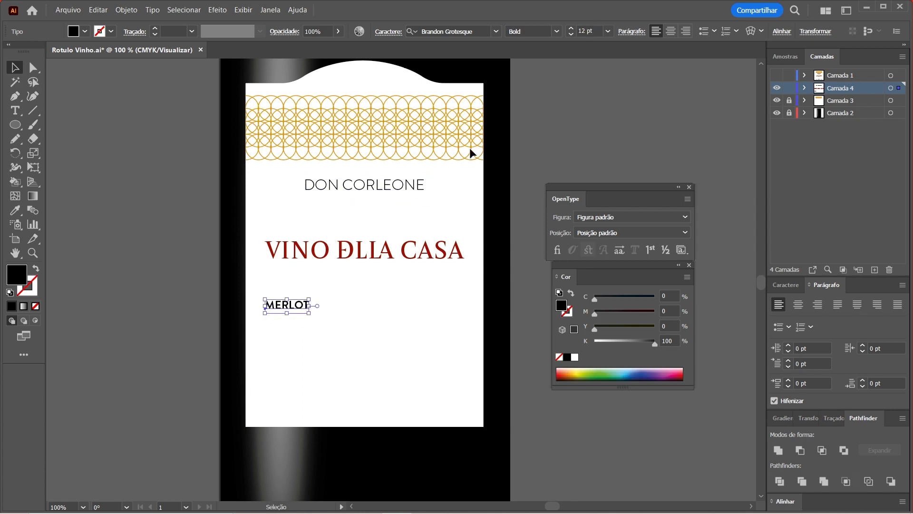
pyautogui.click(570, 36)
pyautogui.click(570, 35)
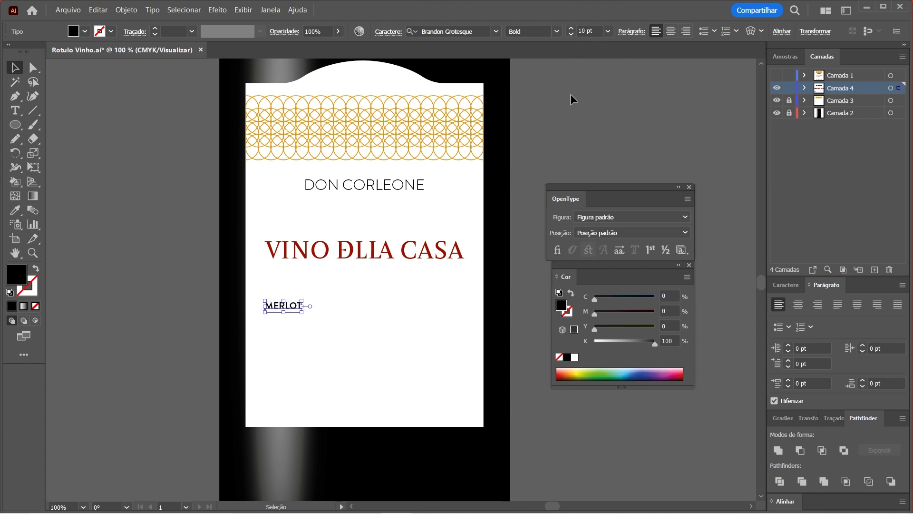
pyautogui.click(447, 222)
# Move "MERLOT" close beneath the wine name and align its horizontal center with "DON CORLEONE"
pyautogui.moveTo(287, 310); pyautogui.dragTo(359, 298)
pyautogui.keyDown('shift'); pyautogui.click(386, 185); pyautogui.keyUp('shift')
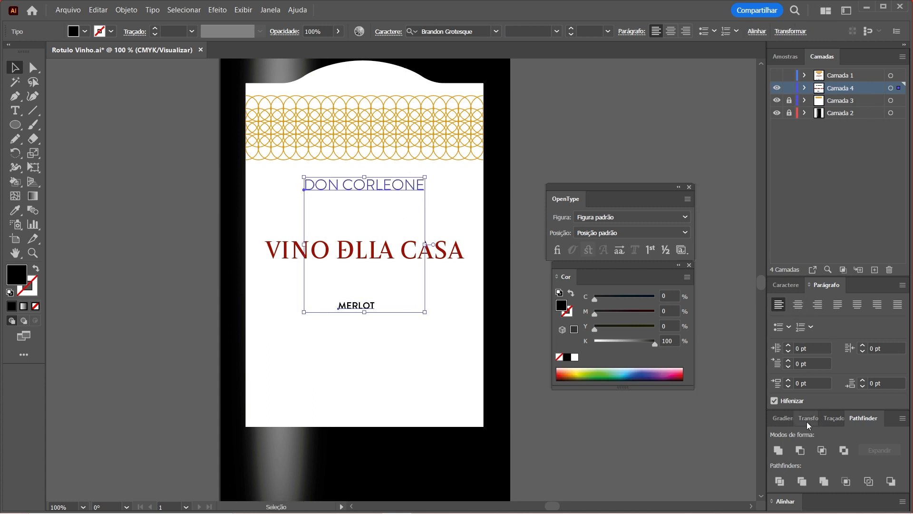
pyautogui.click(785, 501)
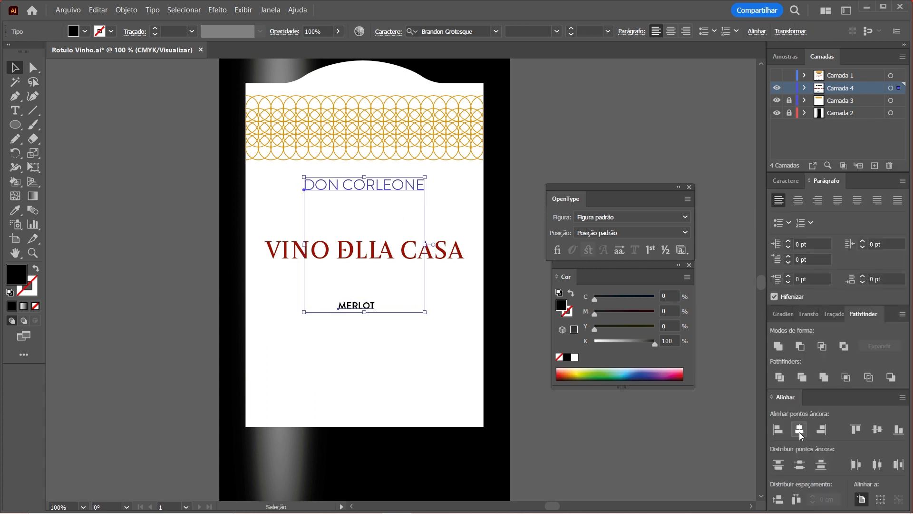
pyautogui.click(799, 430)
pyautogui.click(368, 298)
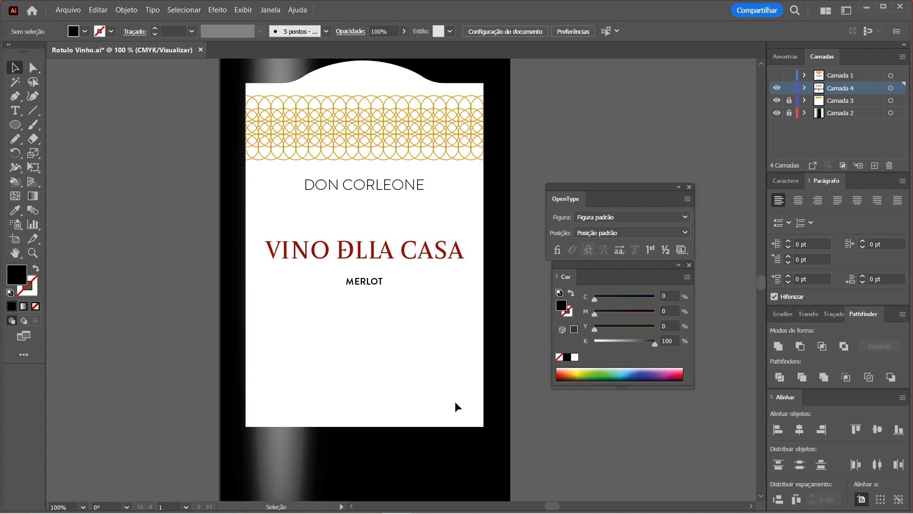
# Duplicate the wine name near the base of the white label shape and change the copy to "1988"
pyautogui.moveTo(385, 253); pyautogui.dragTo(386, 392)
pyautogui.tripleClick(386, 392)
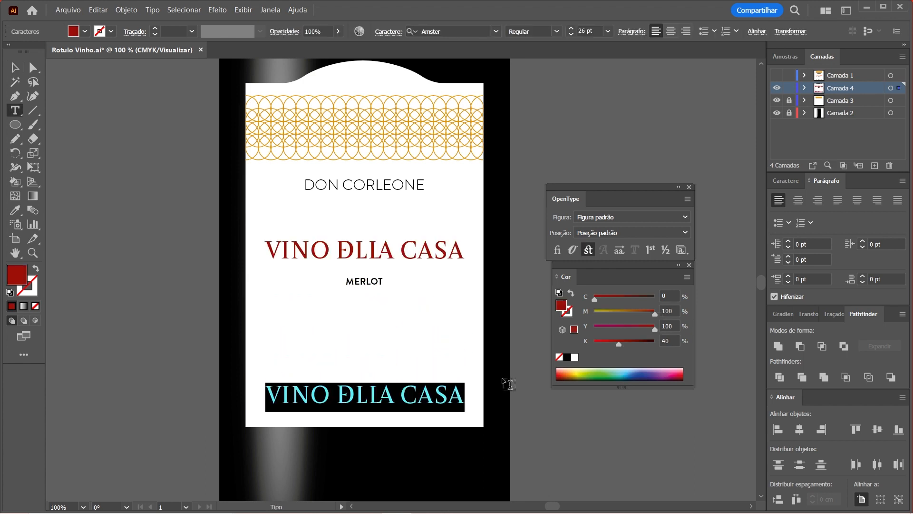
pyautogui.write('1988')
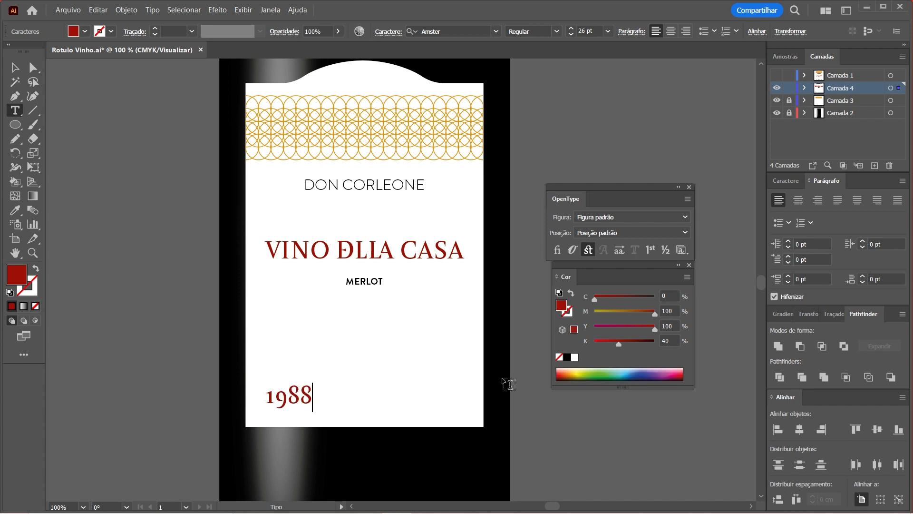
pyautogui.press('Escape')
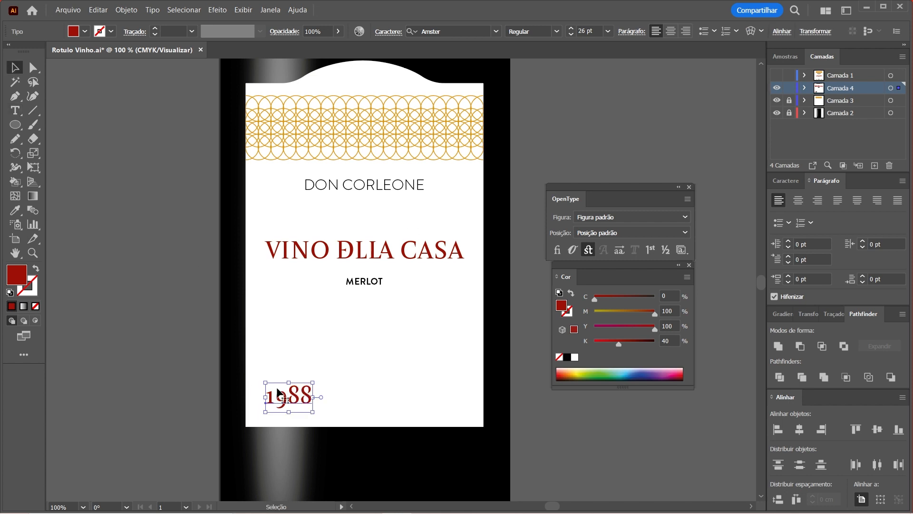
# Fill the "1988" text with black and set it in Amster Regular Italic
pyautogui.click(567, 357)
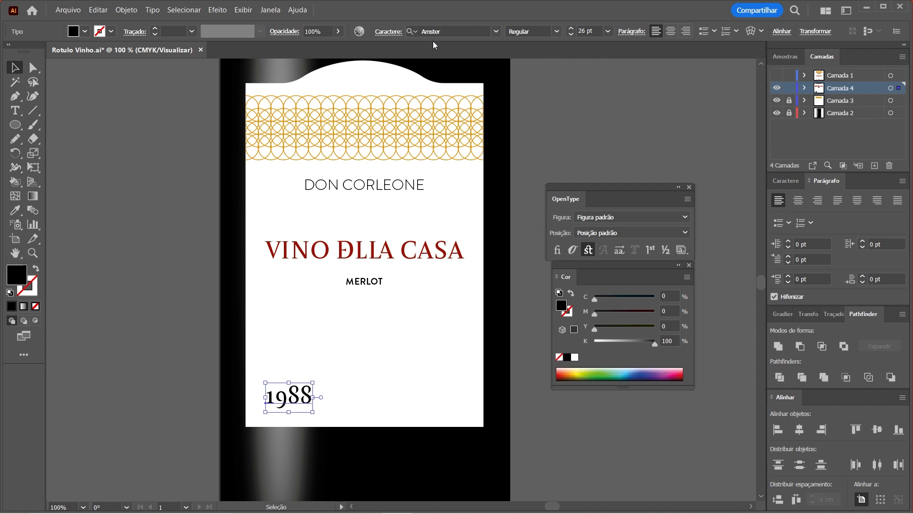
pyautogui.click(556, 32)
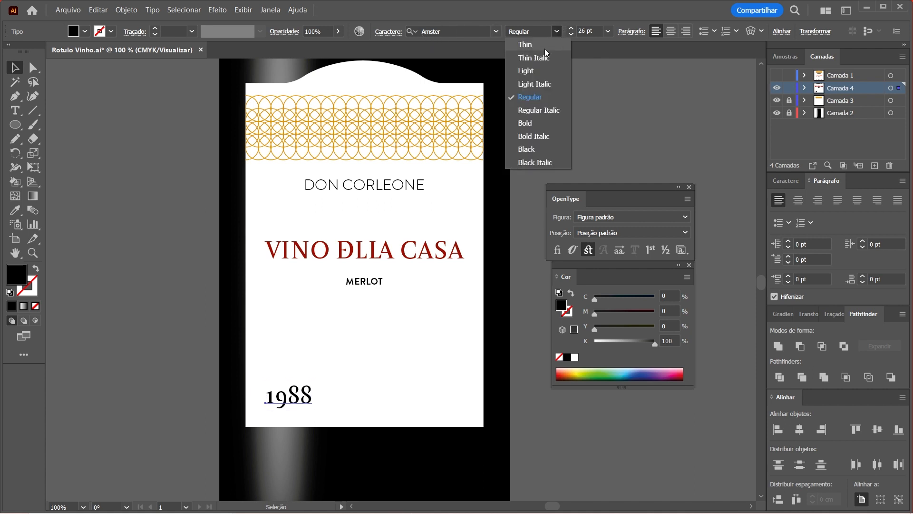
pyautogui.click(552, 110)
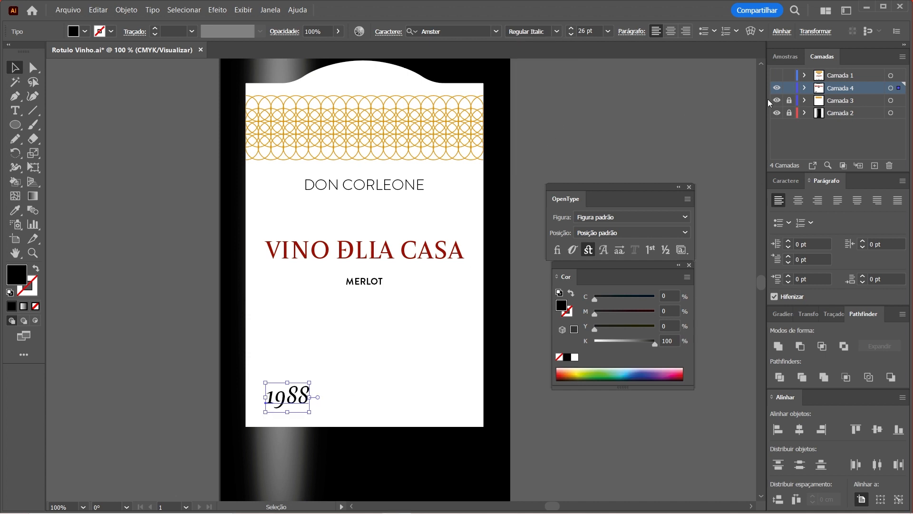
# Unlock layer Camada 3 and center "1988" horizontally on the white label shape
pyautogui.keyDown('shift'); pyautogui.click(432, 155); pyautogui.keyUp('shift')
pyautogui.click(432, 140)
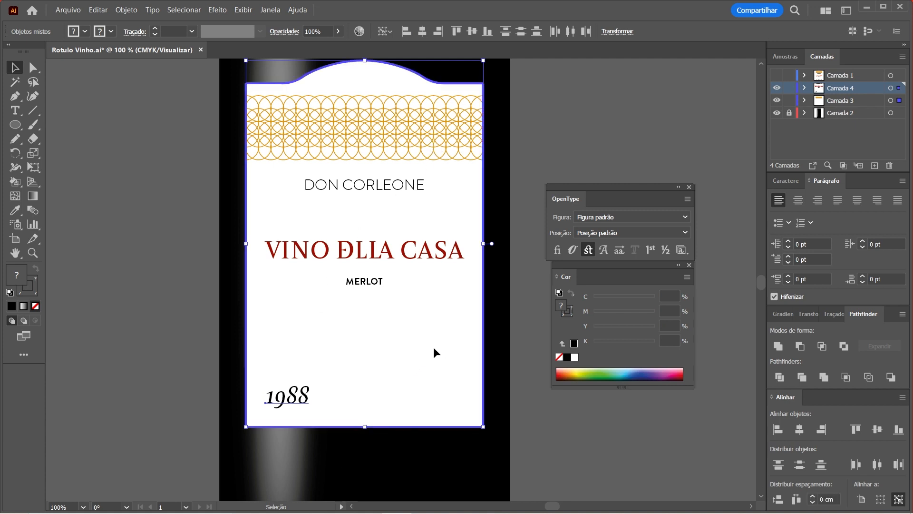
pyautogui.click(422, 32)
pyautogui.click(171, 318)
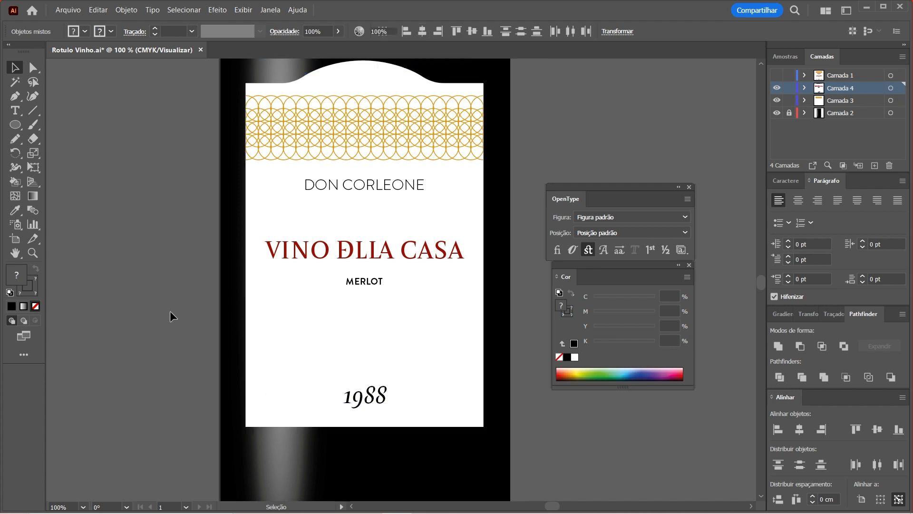
# Place a sample "1988" text box in Arial Regular 10 pt beside the year to compare numerals, and delete it
pyautogui.click(370, 400)
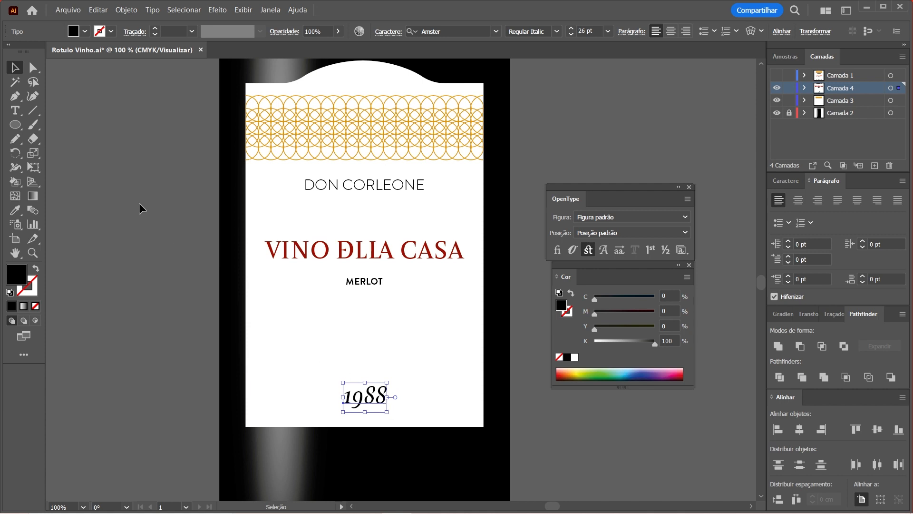
pyautogui.click(15, 110)
pyautogui.moveTo(177, 322); pyautogui.dragTo(262, 364)
pyautogui.write('1988')
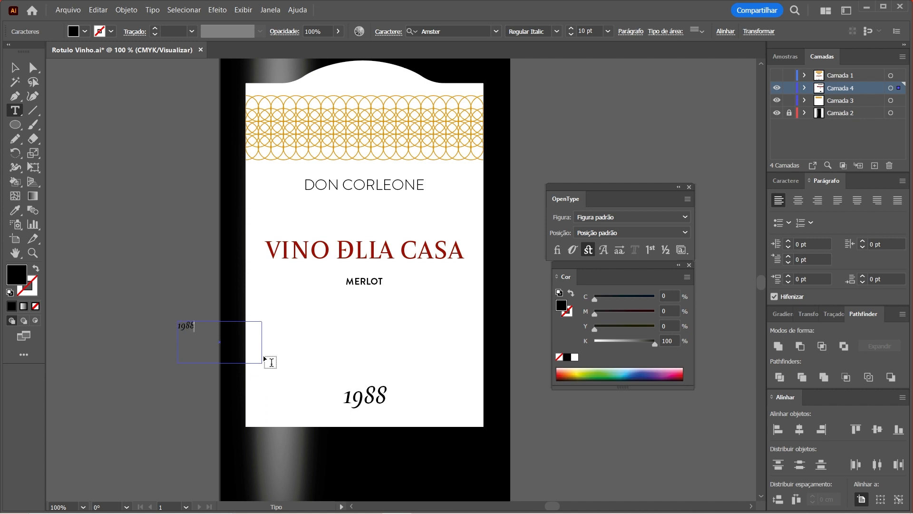
pyautogui.hotkey('ctrl', 'a')
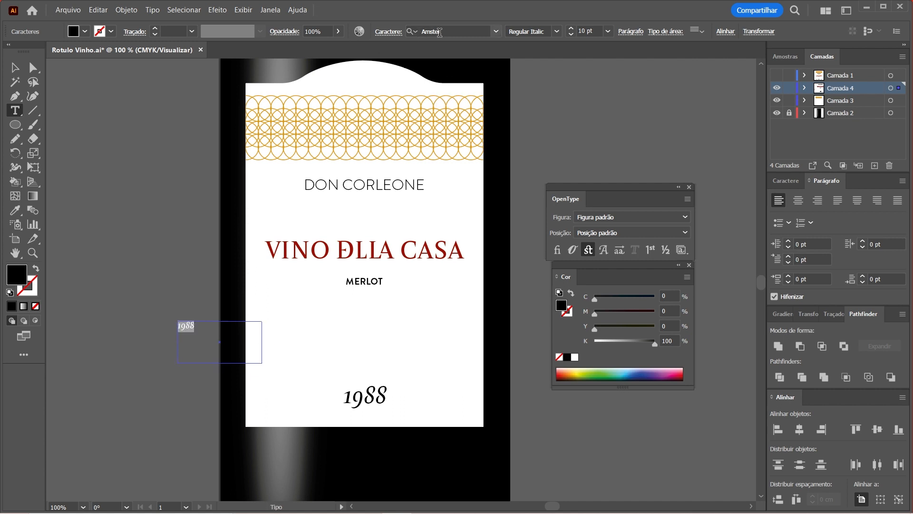
pyautogui.click(440, 32)
pyautogui.write('AR')
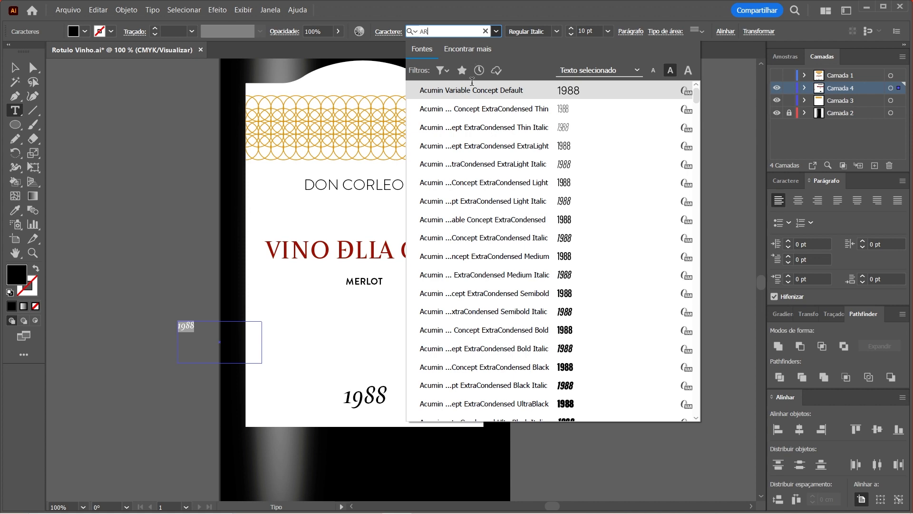
pyautogui.write('I')
pyautogui.click(510, 97)
pyautogui.click(14, 67)
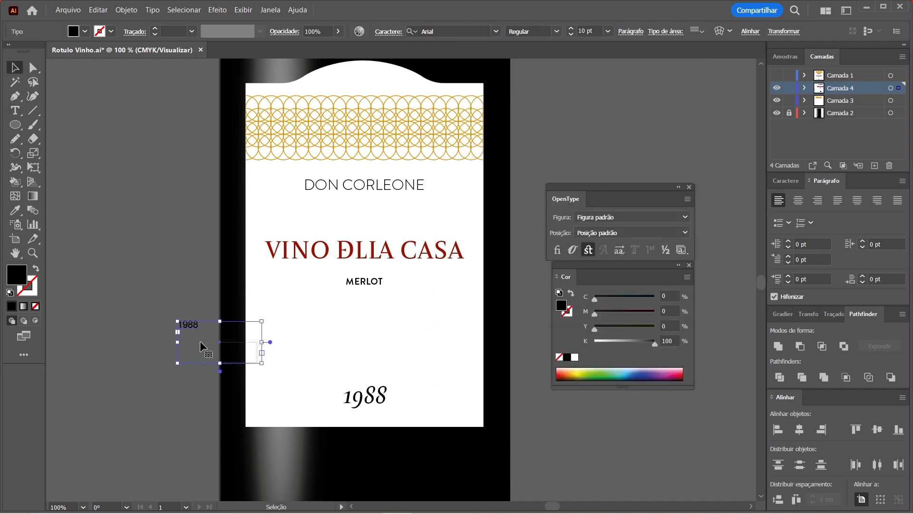
pyautogui.moveTo(188, 324); pyautogui.dragTo(403, 393)
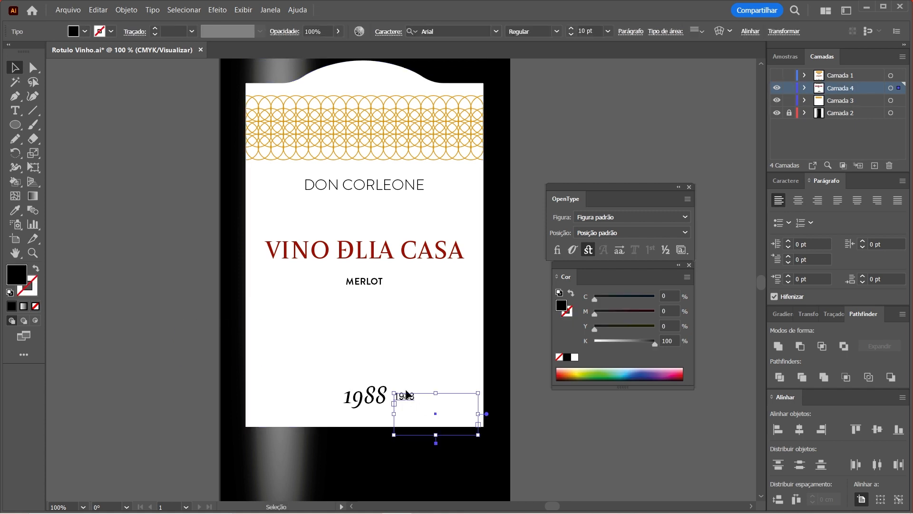
pyautogui.press('Delete')
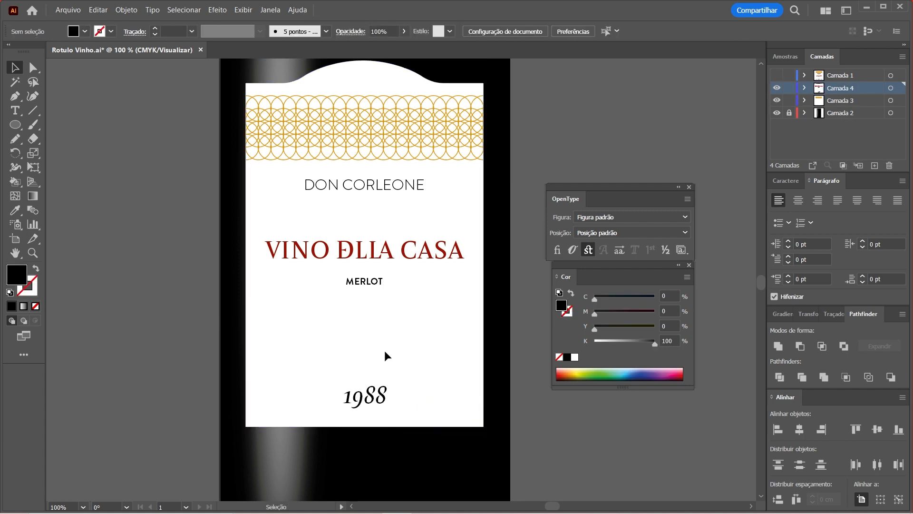
# Add small black italic texts reading "750ml" and "14,5%vol" on either side of the "1988" year
pyautogui.click(379, 403)
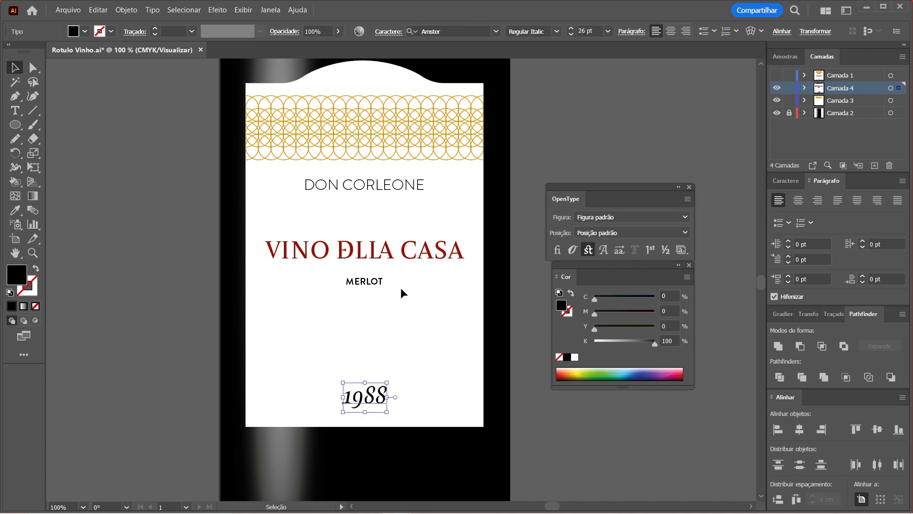
pyautogui.keyDown('shift'); pyautogui.click(361, 285); pyautogui.keyUp('shift')
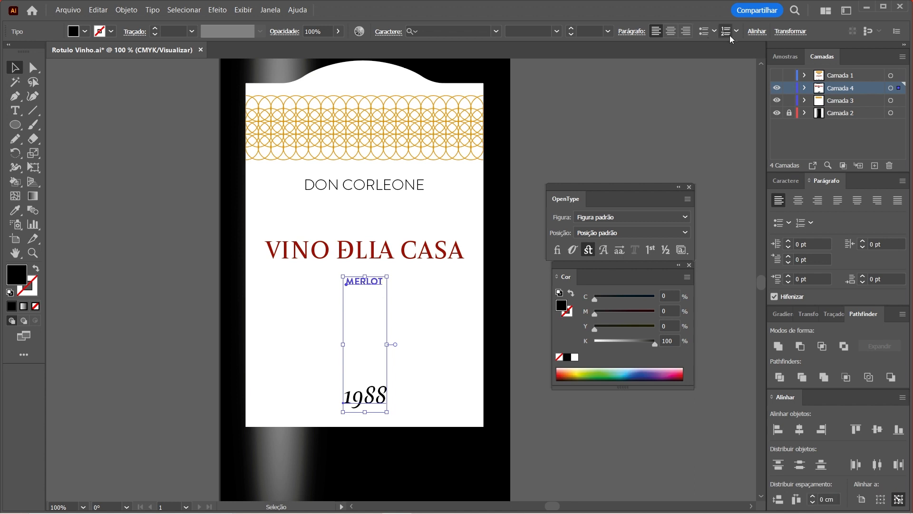
pyautogui.click(523, 328)
pyautogui.click(376, 399)
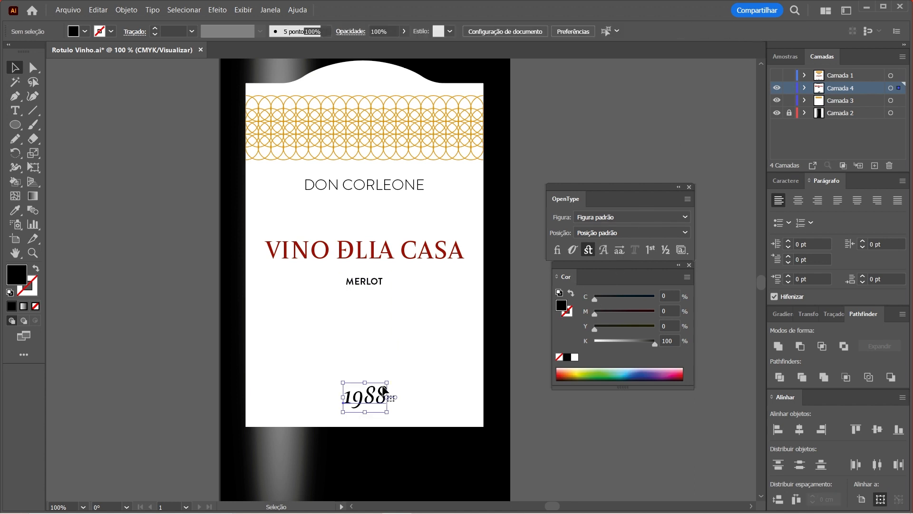
pyautogui.click(572, 32)
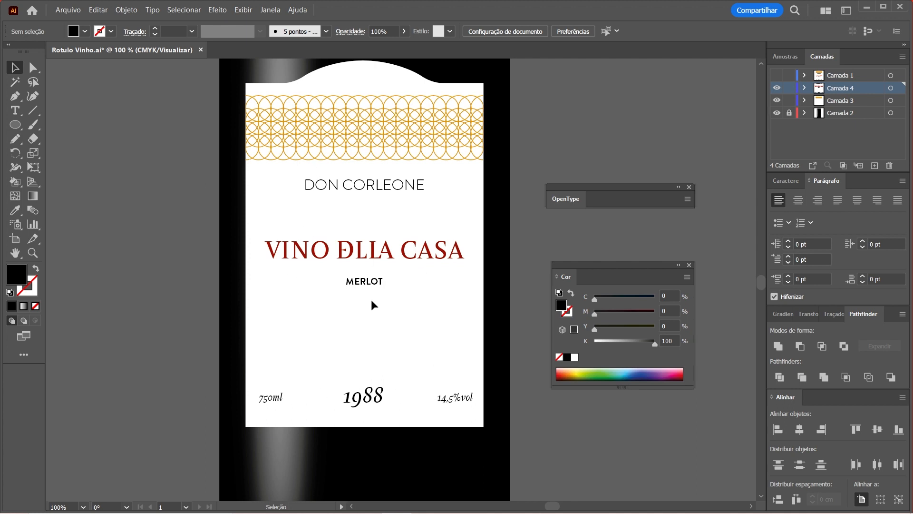
# Pick up the gold stroke of a circle in the pattern as the current stroke, with no fill
pyautogui.hotkey('shift', 'x')
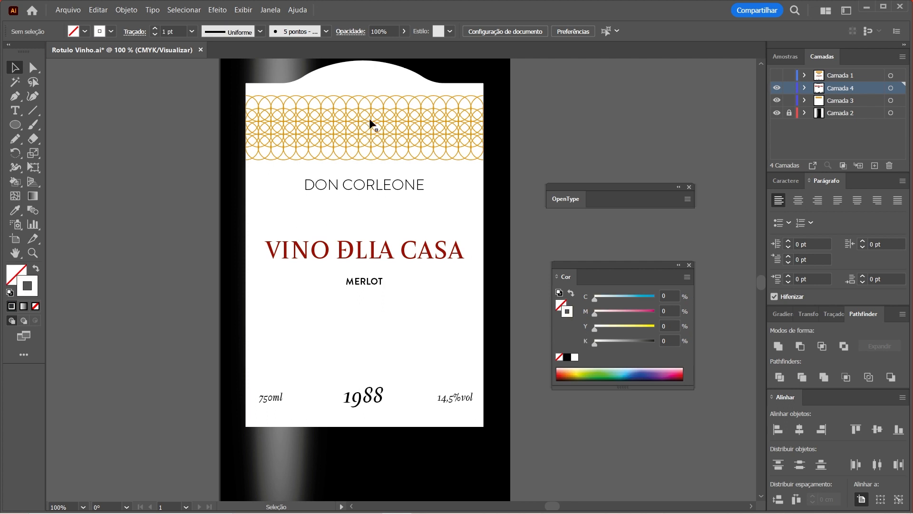
pyautogui.click(33, 68)
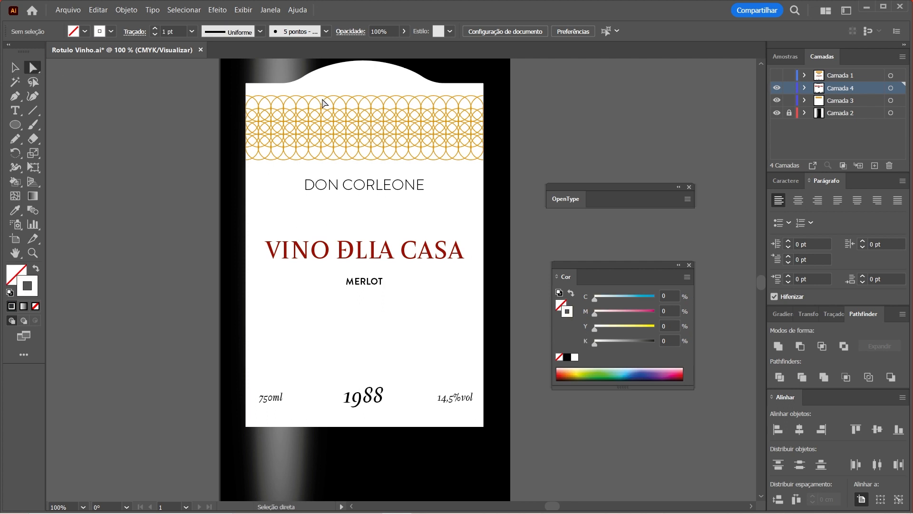
pyautogui.click(358, 97)
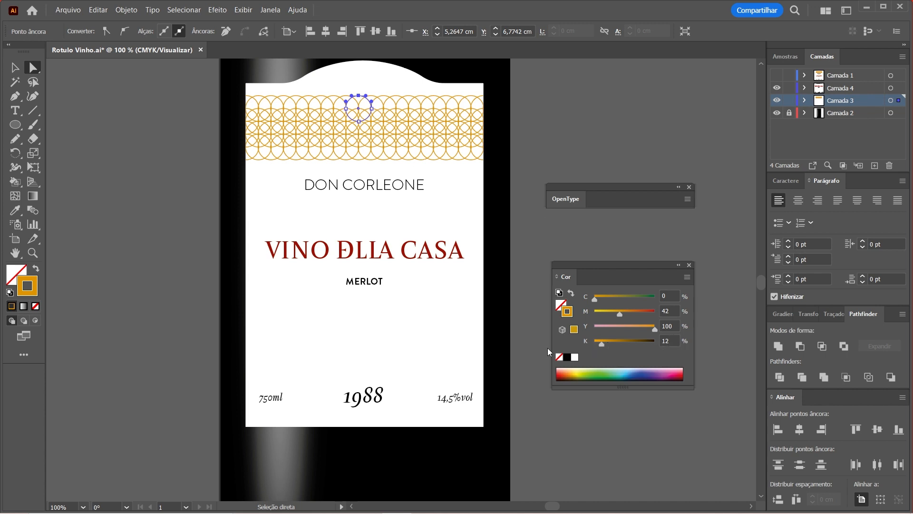
pyautogui.click(464, 304)
# Draw a horizontal gold line with a 0,5 pt stroke just beneath the brand name, matching its width
pyautogui.click(32, 110)
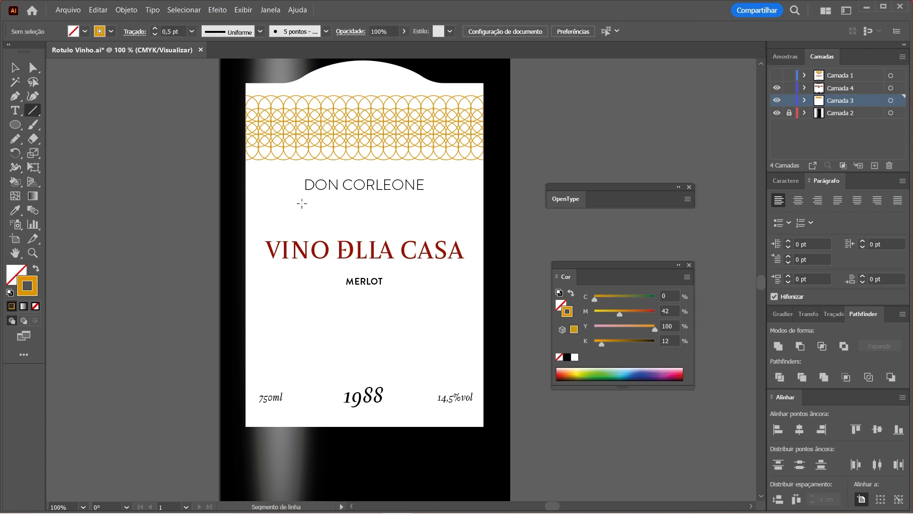
pyautogui.moveTo(304, 195); pyautogui.dragTo(427, 196)
pyautogui.press('v')
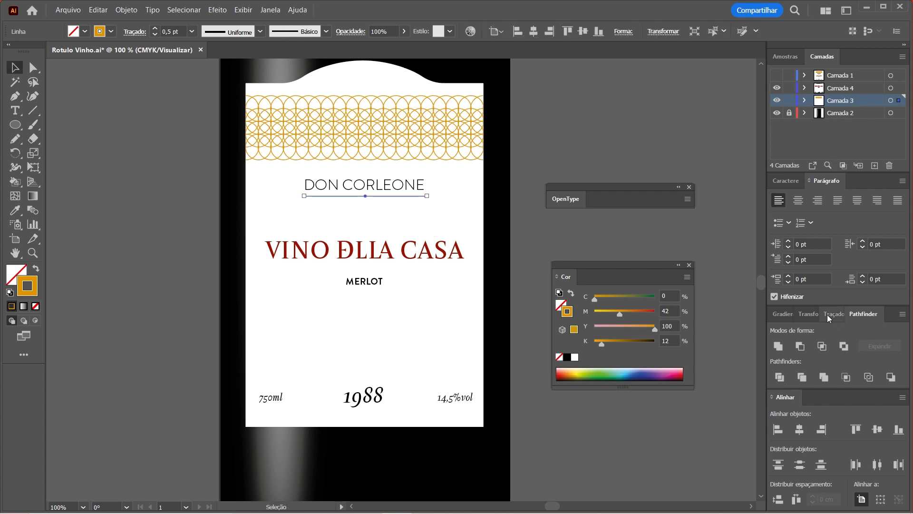
# Make the line under the brand name dotted: 0,75 pt weight, round caps and joins, 0 pt dash and 3 pt gap
pyautogui.click(833, 315)
pyautogui.moveTo(786, 293); pyautogui.dragTo(88, 149)
pyautogui.click(77, 234)
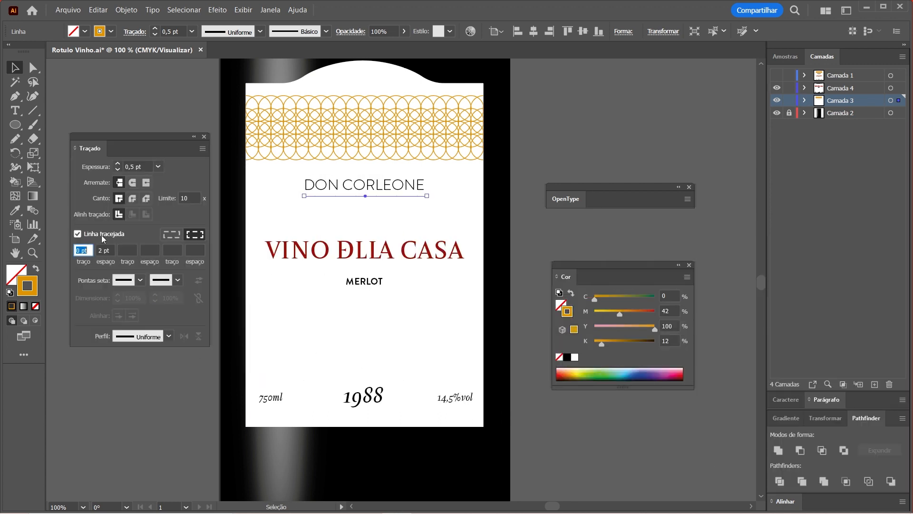
pyautogui.click(132, 184)
pyautogui.click(133, 198)
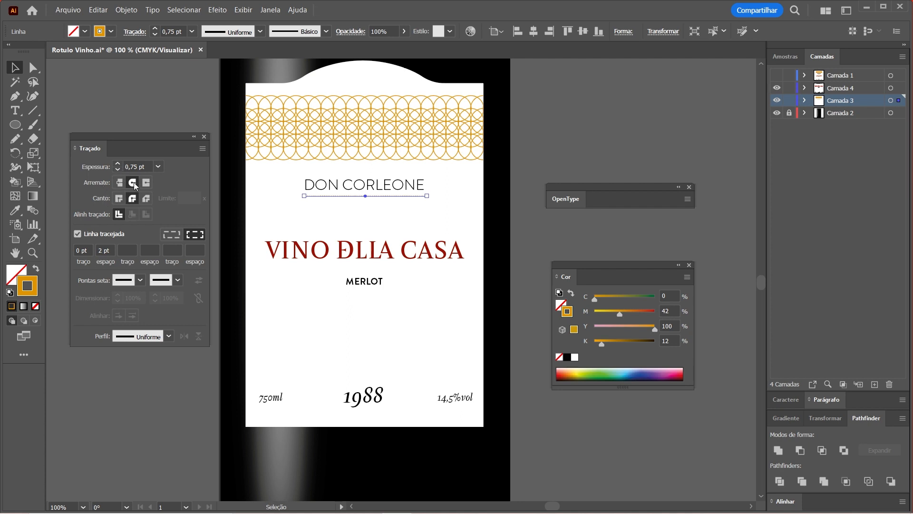
pyautogui.click(99, 245)
pyautogui.click(172, 107)
# Copy the dotted line beneath the red wine name and place shorter copies on both sides of "1988"
pyautogui.moveTo(408, 198); pyautogui.dragTo(402, 269)
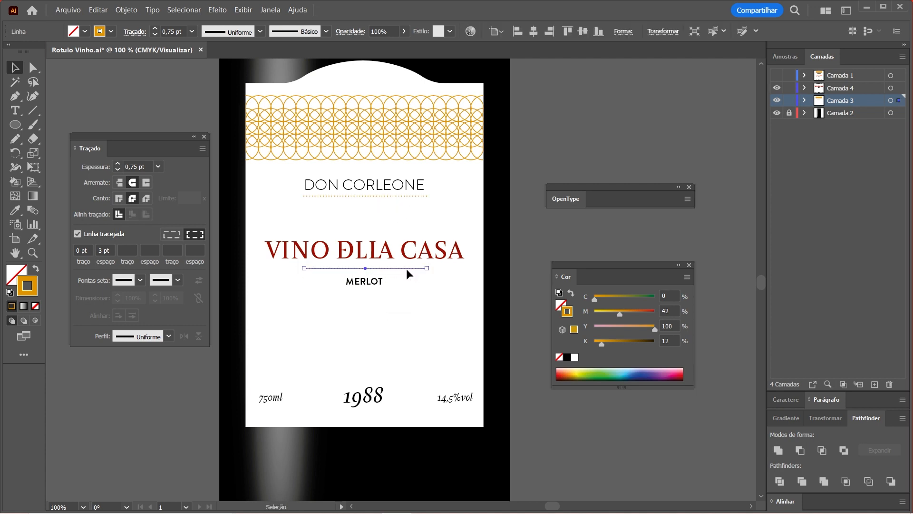
pyautogui.moveTo(407, 267); pyautogui.dragTo(403, 398)
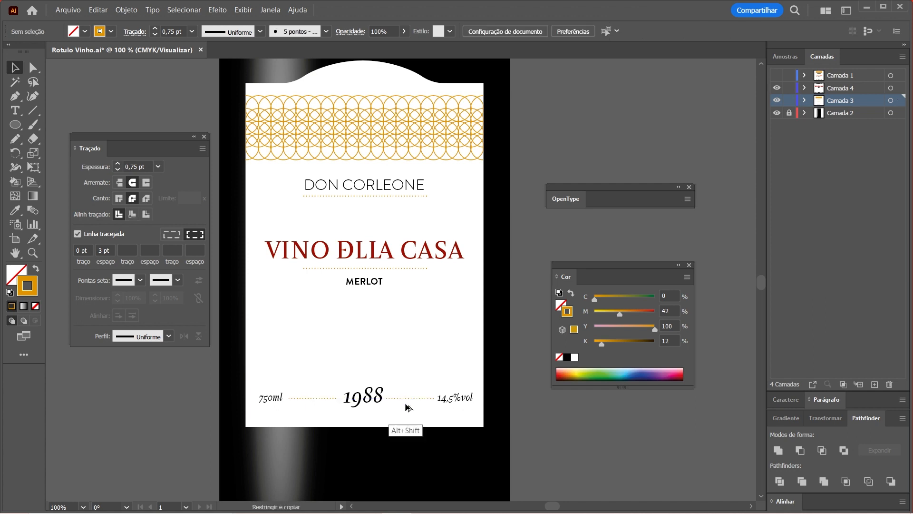
pyautogui.moveTo(406, 400); pyautogui.dragTo(407, 397)
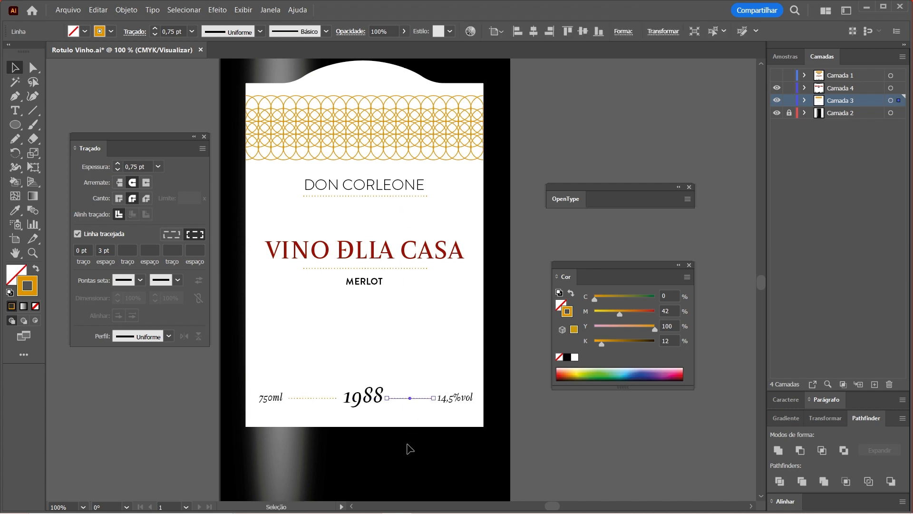
# Shorten the dotted line between "1988" and "14,5%vol" by nudging both of its end points inward
pyautogui.press('a')
pyautogui.click(386, 398)
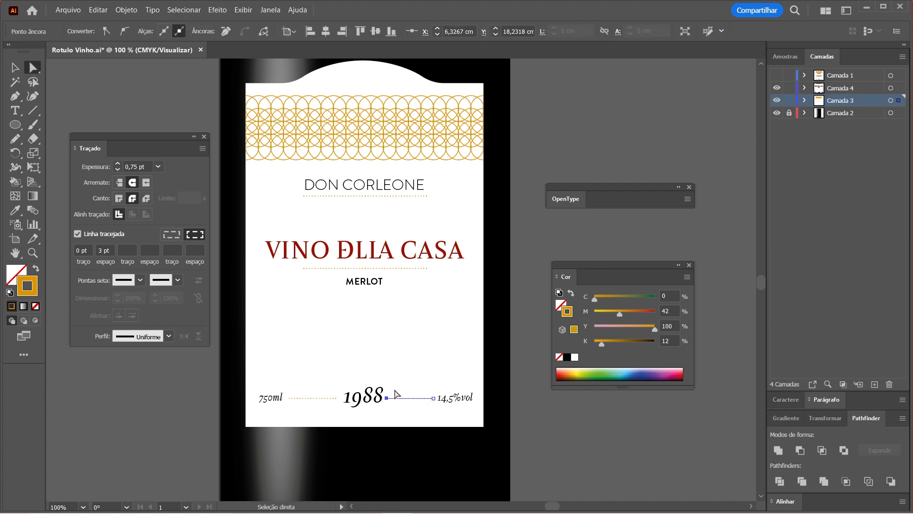
pyautogui.press('Right')
pyautogui.press('Right')
pyautogui.press('Right')
pyautogui.press('Right')
pyautogui.click(433, 397)
pyautogui.press('Left')
# Examine the spacing between the dotted lines and the lettering beside "1988", and locate the Measure tool
pyautogui.press('z')
pyautogui.moveTo(443, 422); pyautogui.dragTo(552, 441)
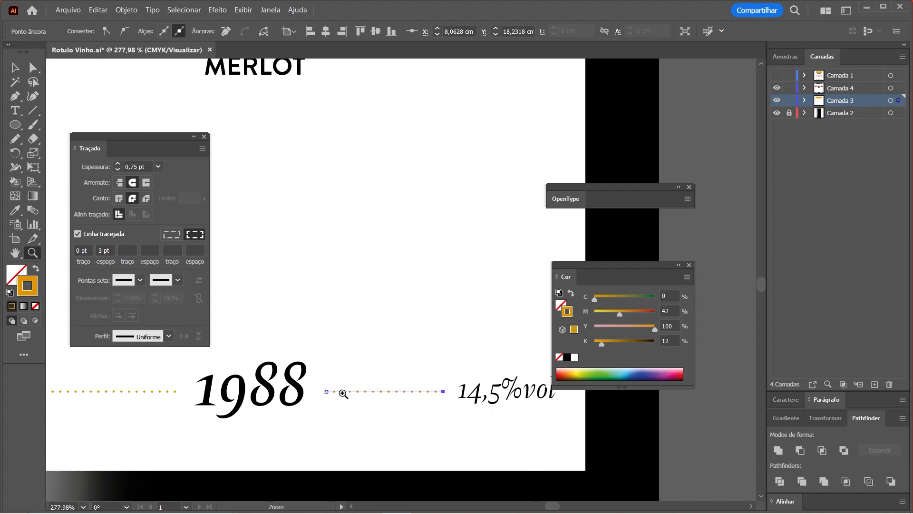
pyautogui.hscroll(-5, 343, 391)
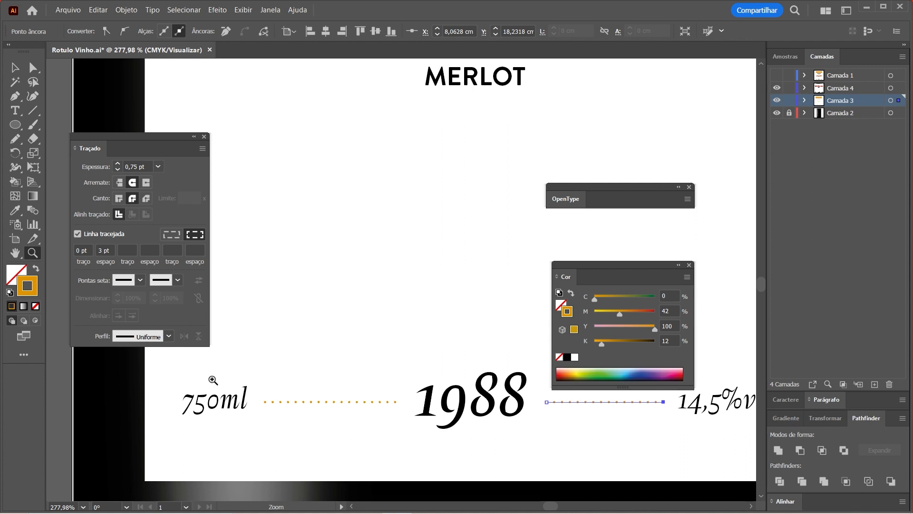
pyautogui.scroll(-5, 371, 323)
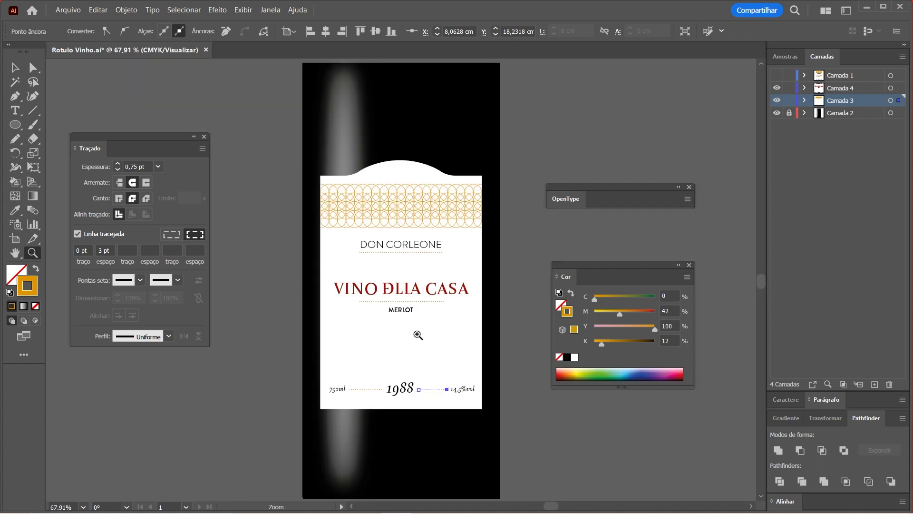
pyautogui.scroll(2, 463, 371)
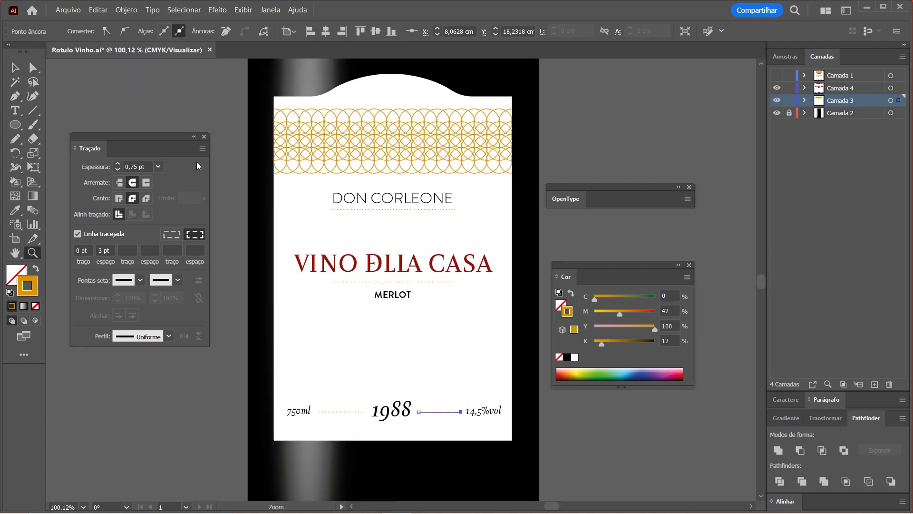
pyautogui.click(15, 67)
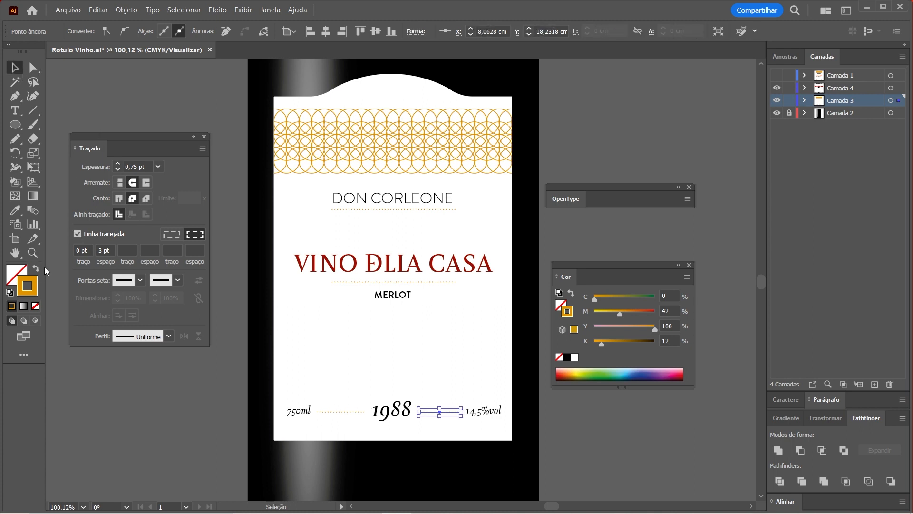
pyautogui.moveTo(15, 210); pyautogui.dragTo(68, 210)
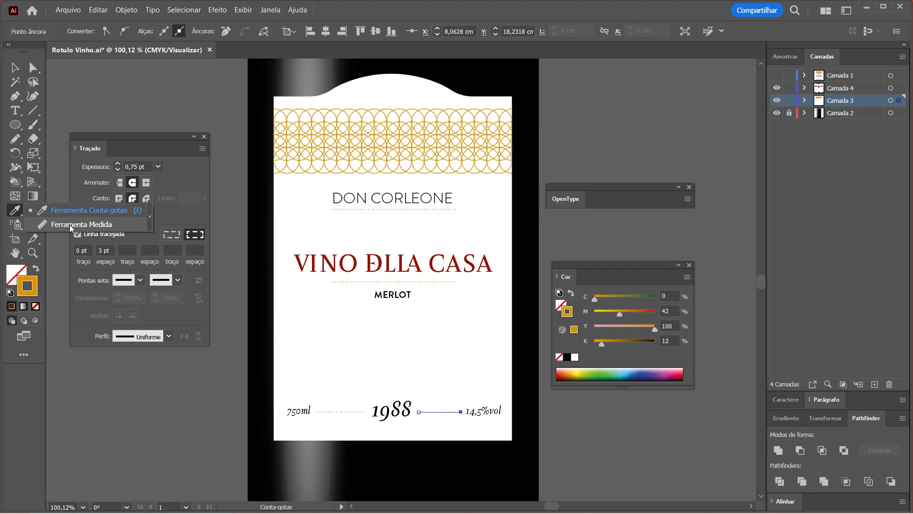
pyautogui.click(15, 67)
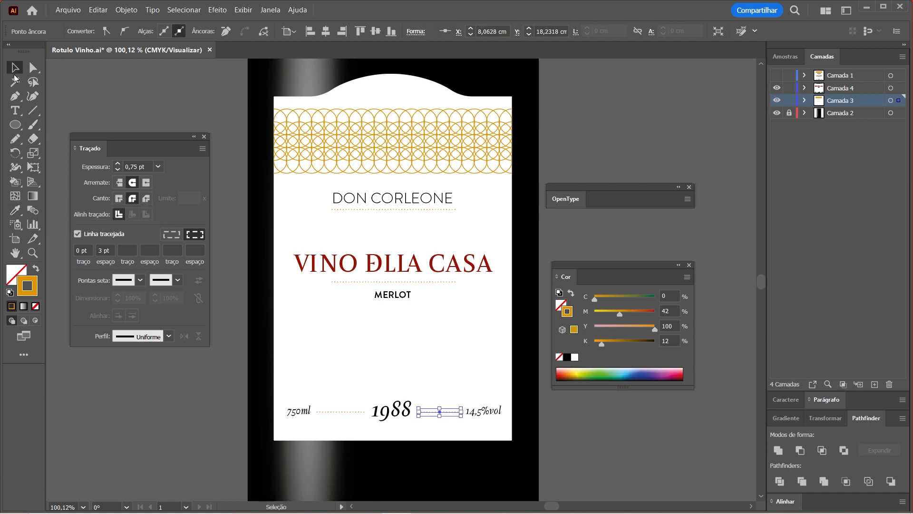
pyautogui.click(98, 81)
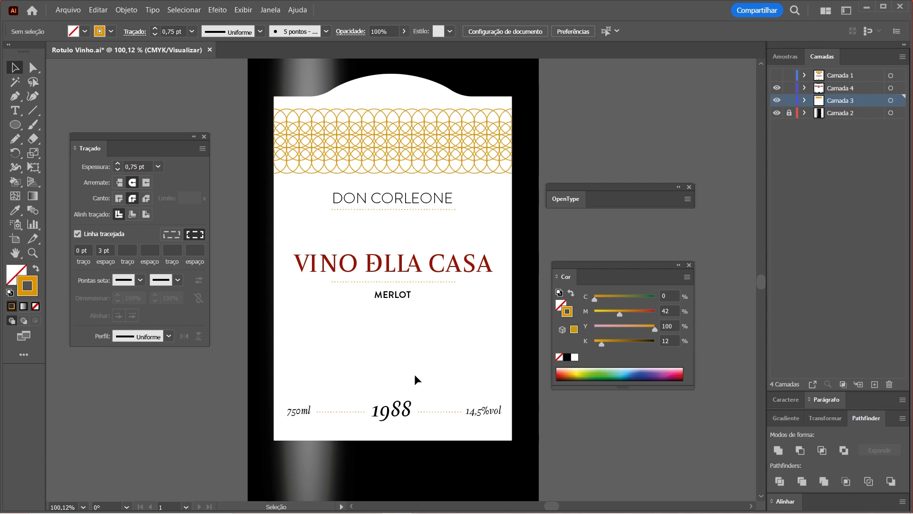
# Review the overall layout of the finished lettering and dotted lines on the whole label
pyautogui.hotkey('ctrl', '1')
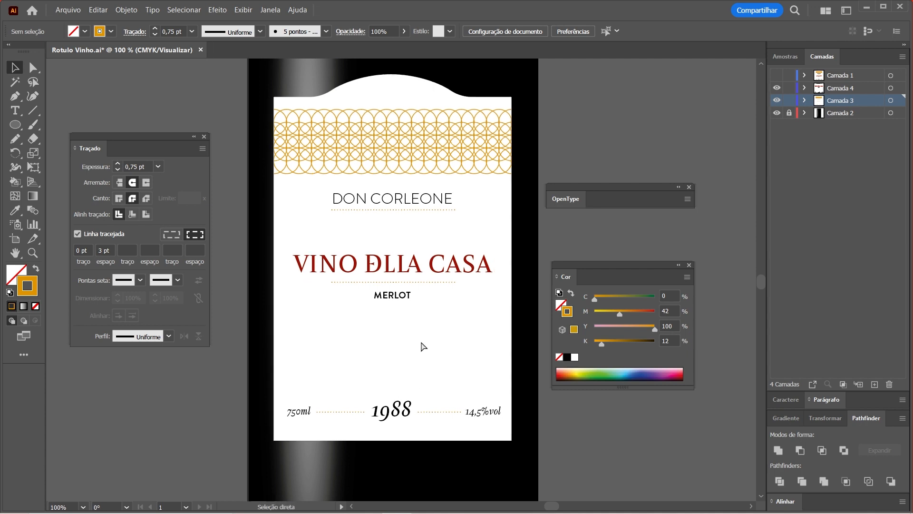
pyautogui.hotkey('ctrl', '-')
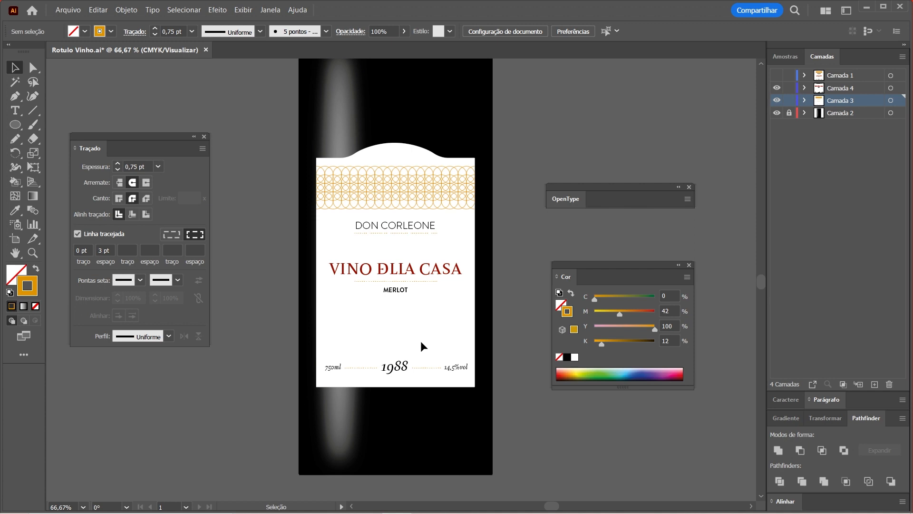
pyautogui.hotkey('ctrl', '-')
pyautogui.press('z')
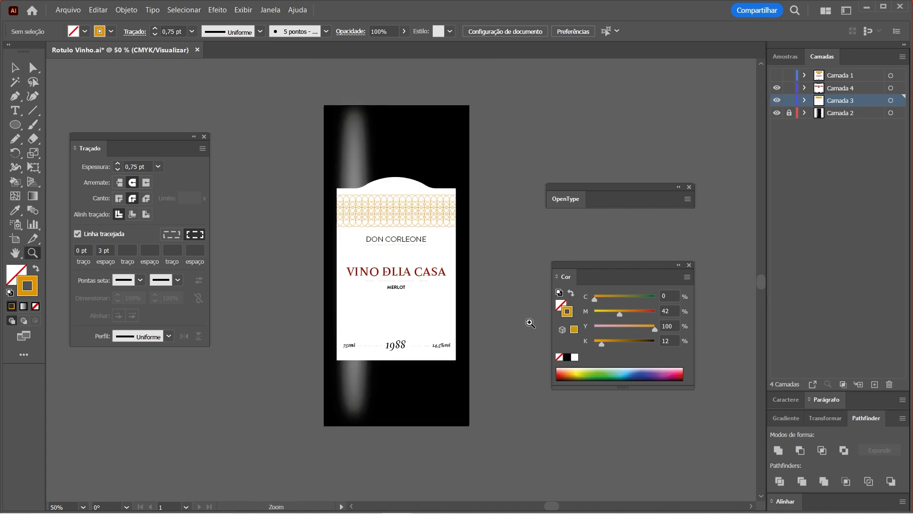
pyautogui.moveTo(420, 310); pyautogui.dragTo(469, 340)
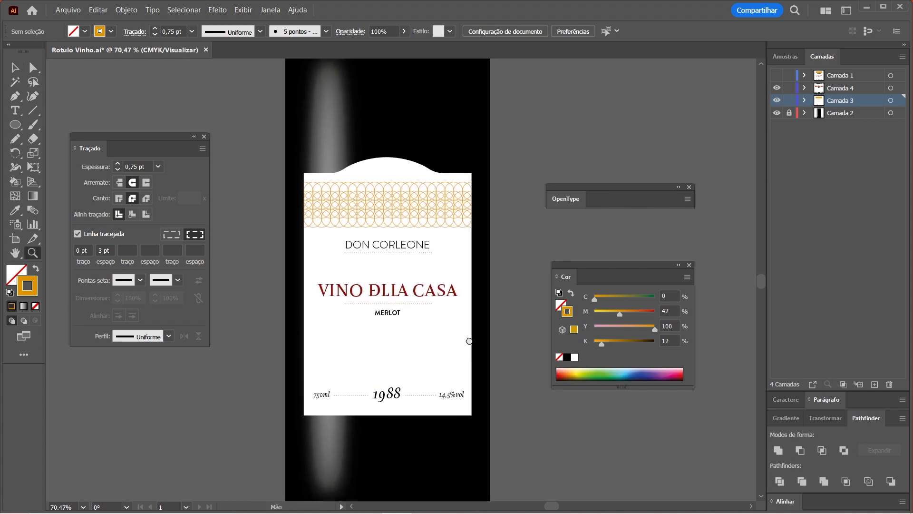